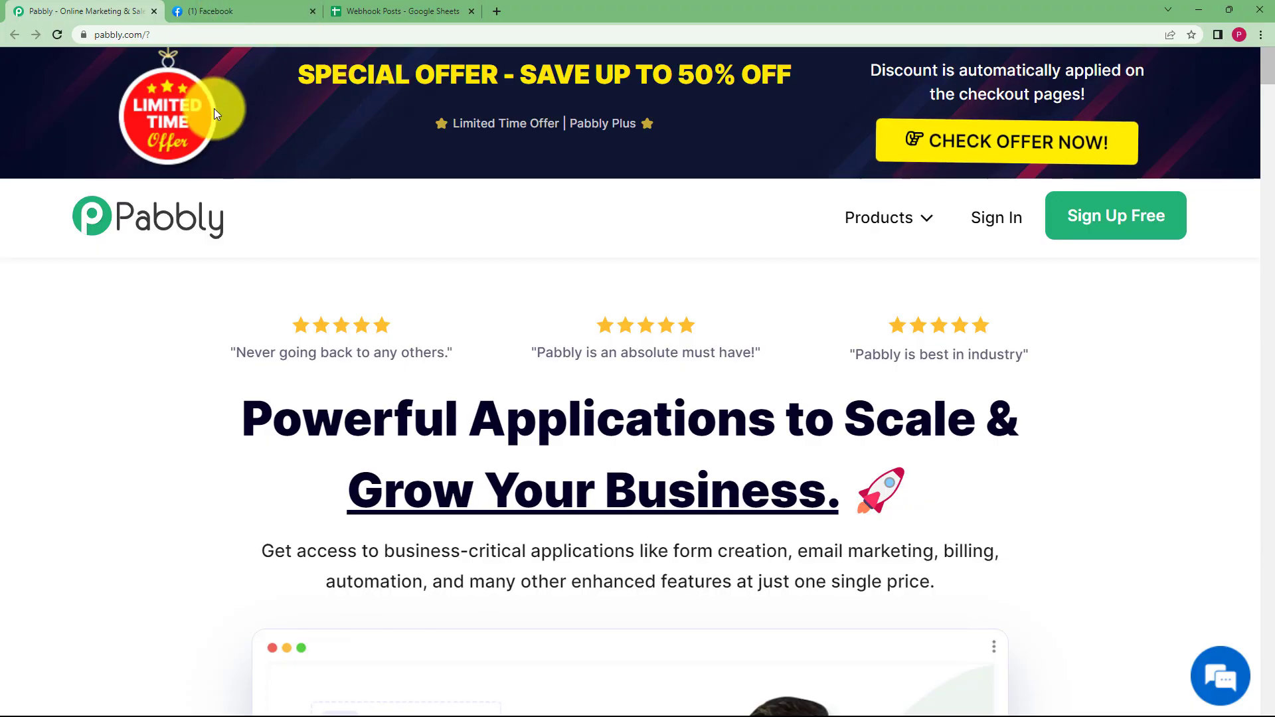
Step: Look over the open Facebook, Pabbly and Webhook Posts tabs, ending on the spreadsheet
{"action": "left_click", "coordinate": [242, 10]}
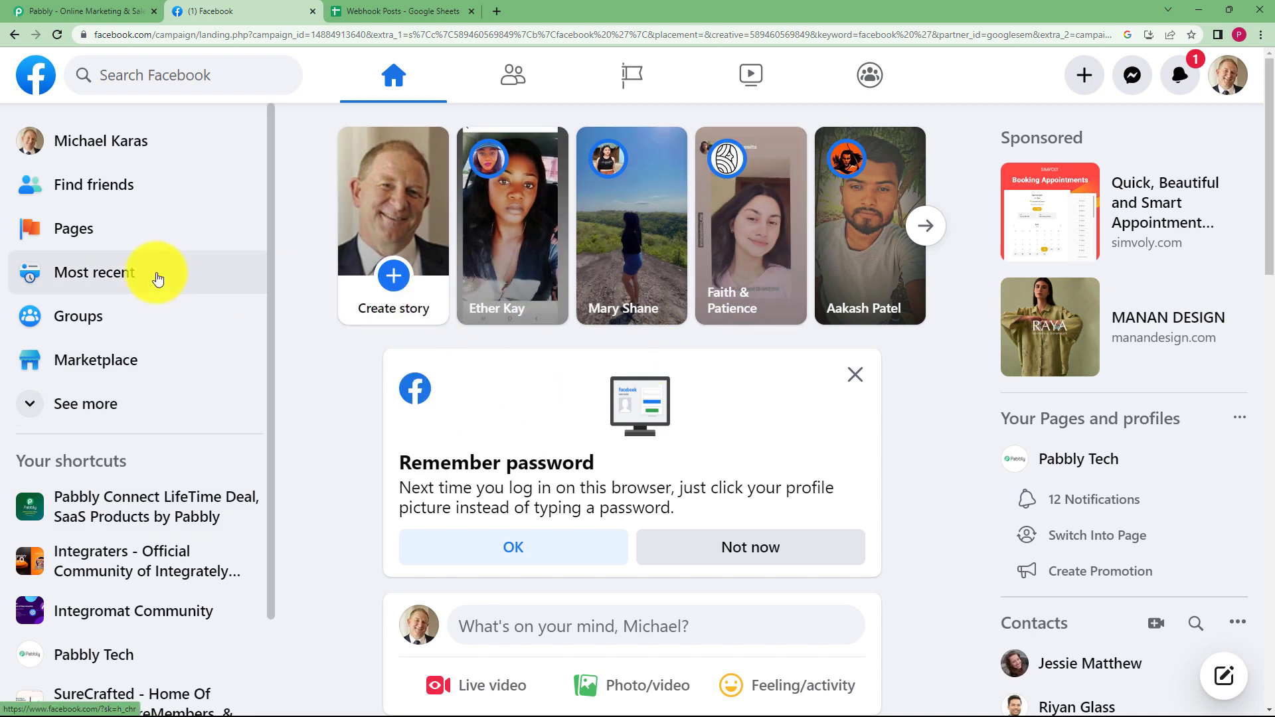
{"action": "left_click", "coordinate": [371, 10]}
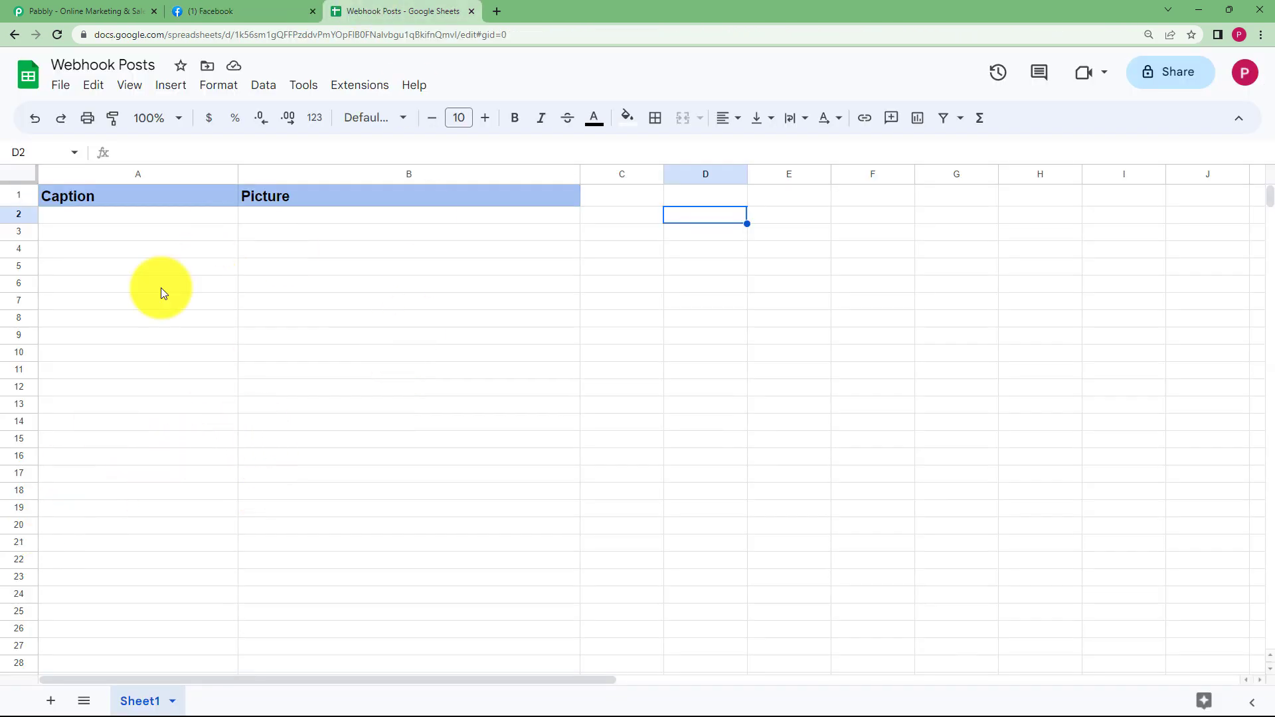
{"action": "left_click", "coordinate": [97, 7]}
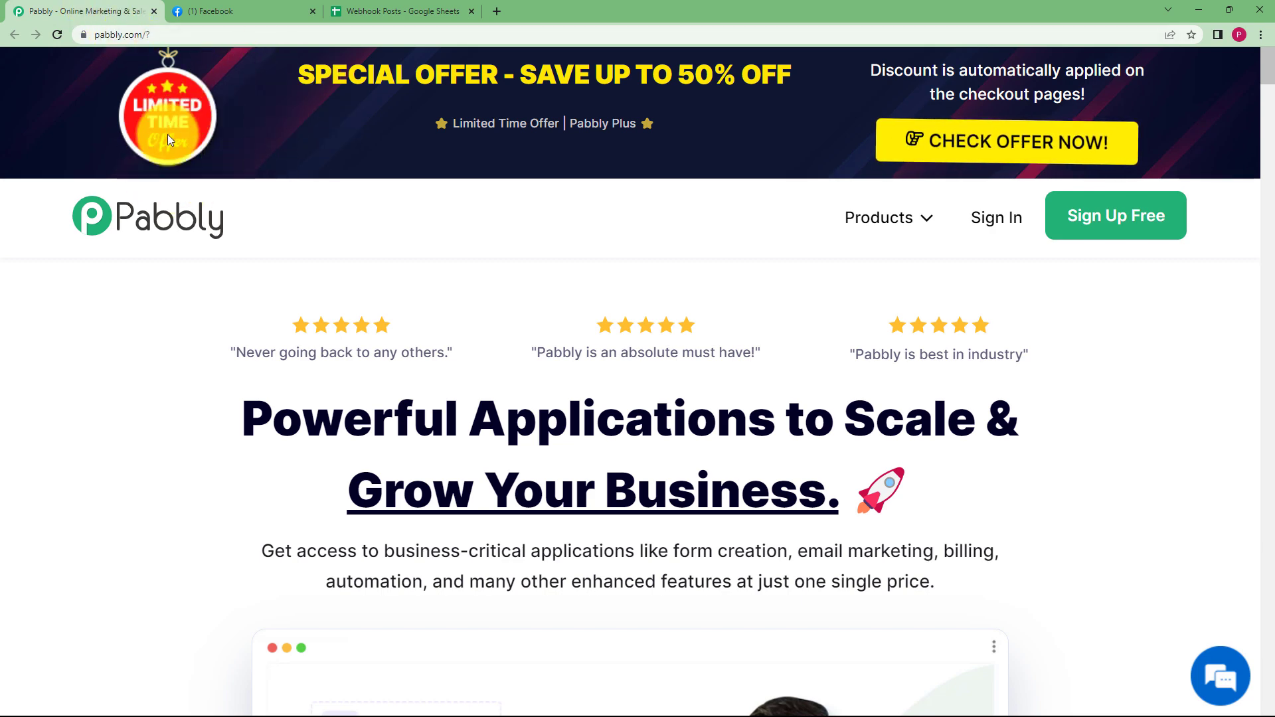
{"action": "left_click", "coordinate": [343, 10]}
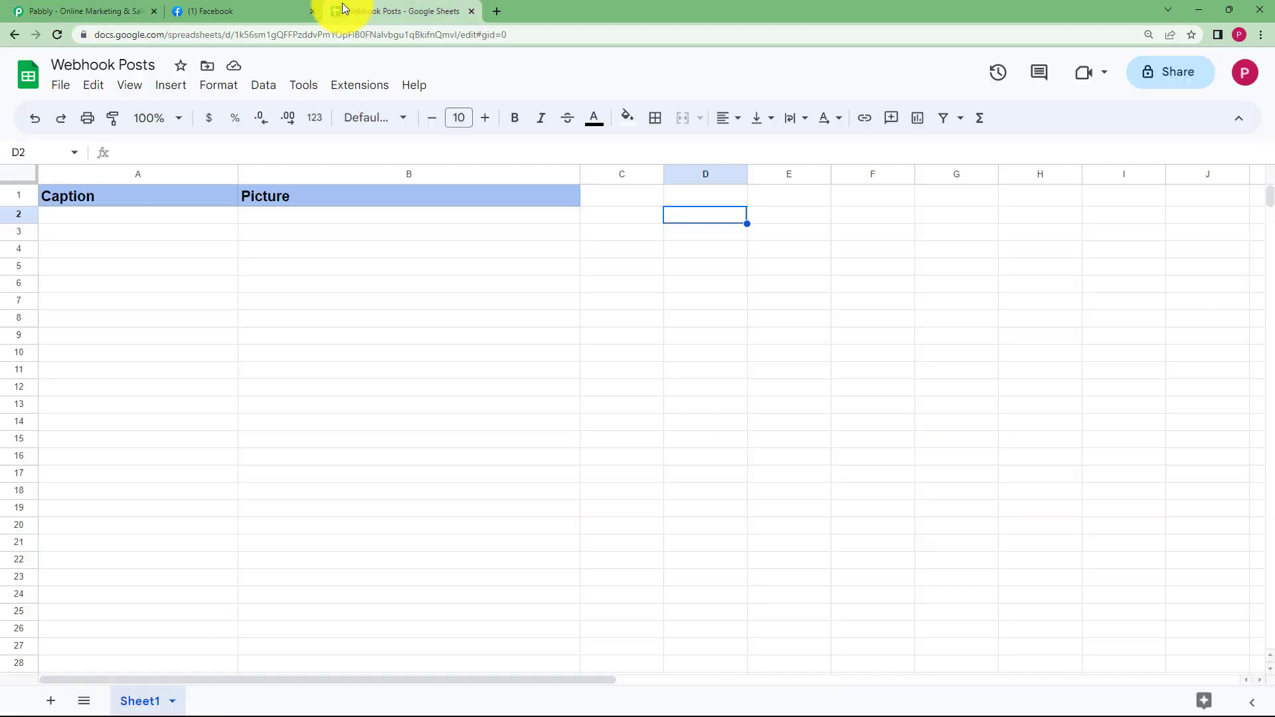
Step: Point out the empty Caption and Picture cells A2, B2, A3, B3, then return to Pabbly
{"action": "left_click", "coordinate": [138, 215]}
{"action": "left_click", "coordinate": [247, 217]}
{"action": "left_click", "coordinate": [177, 236]}
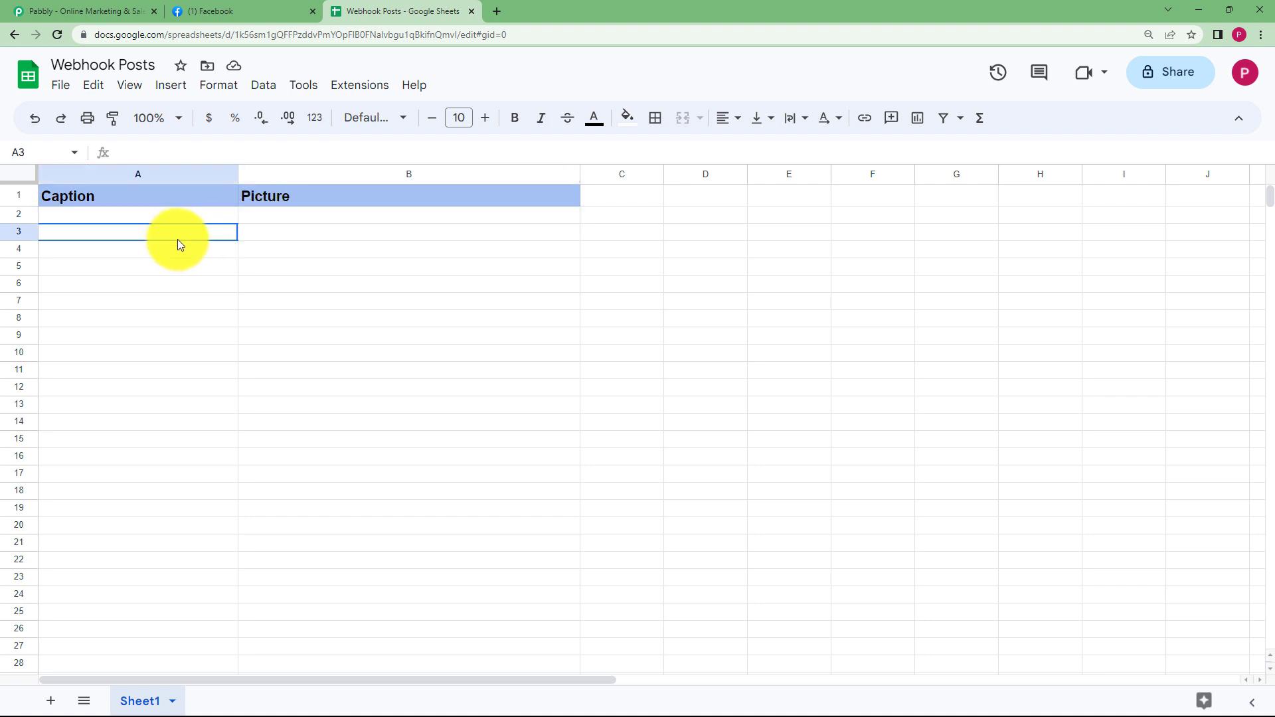
{"action": "left_click", "coordinate": [272, 239]}
{"action": "left_click", "coordinate": [208, 8]}
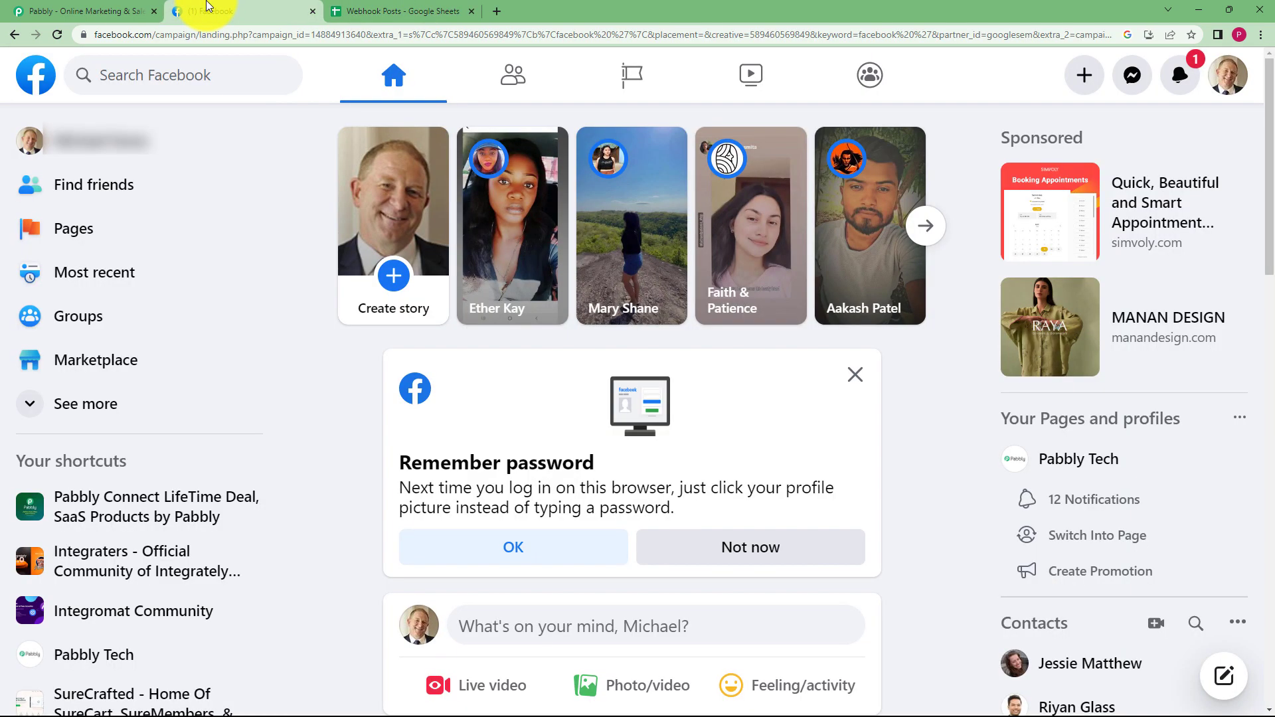
{"action": "left_click", "coordinate": [80, 11]}
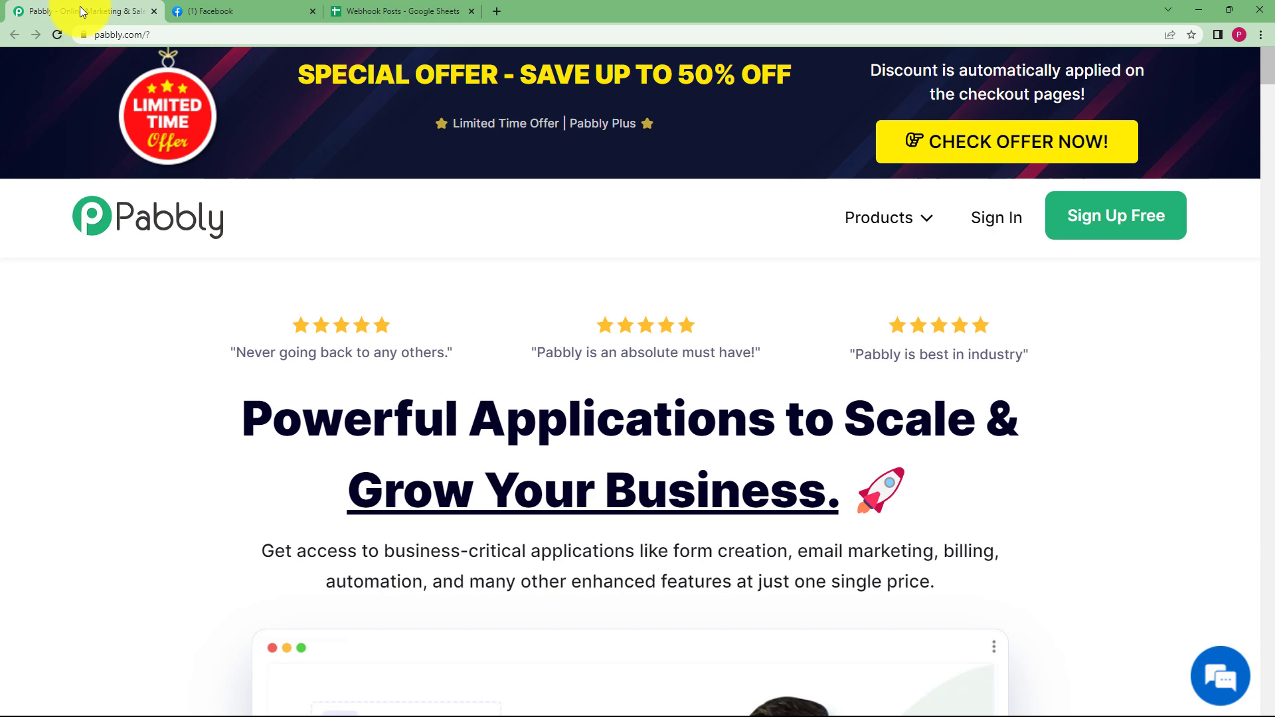
Step: Sign in to Pabbly with the Google account to reach the Connect dashboard
{"action": "left_click", "coordinate": [990, 226]}
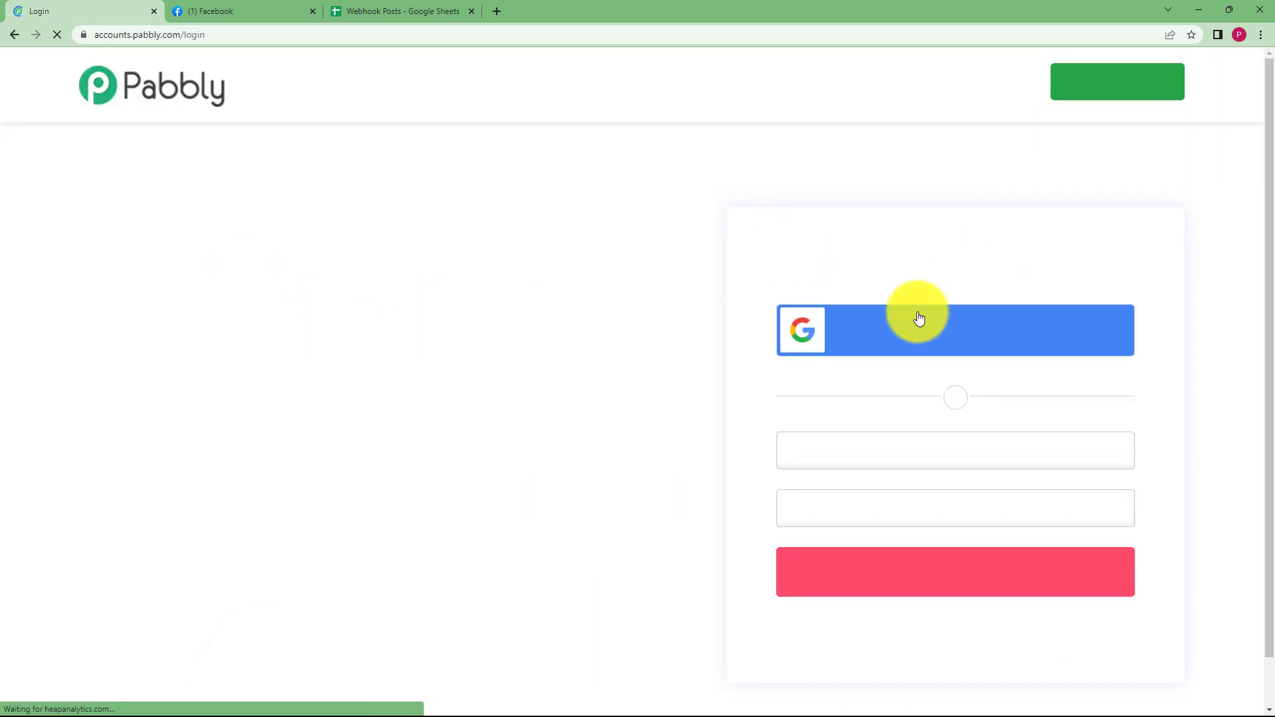
{"action": "left_click", "coordinate": [888, 342]}
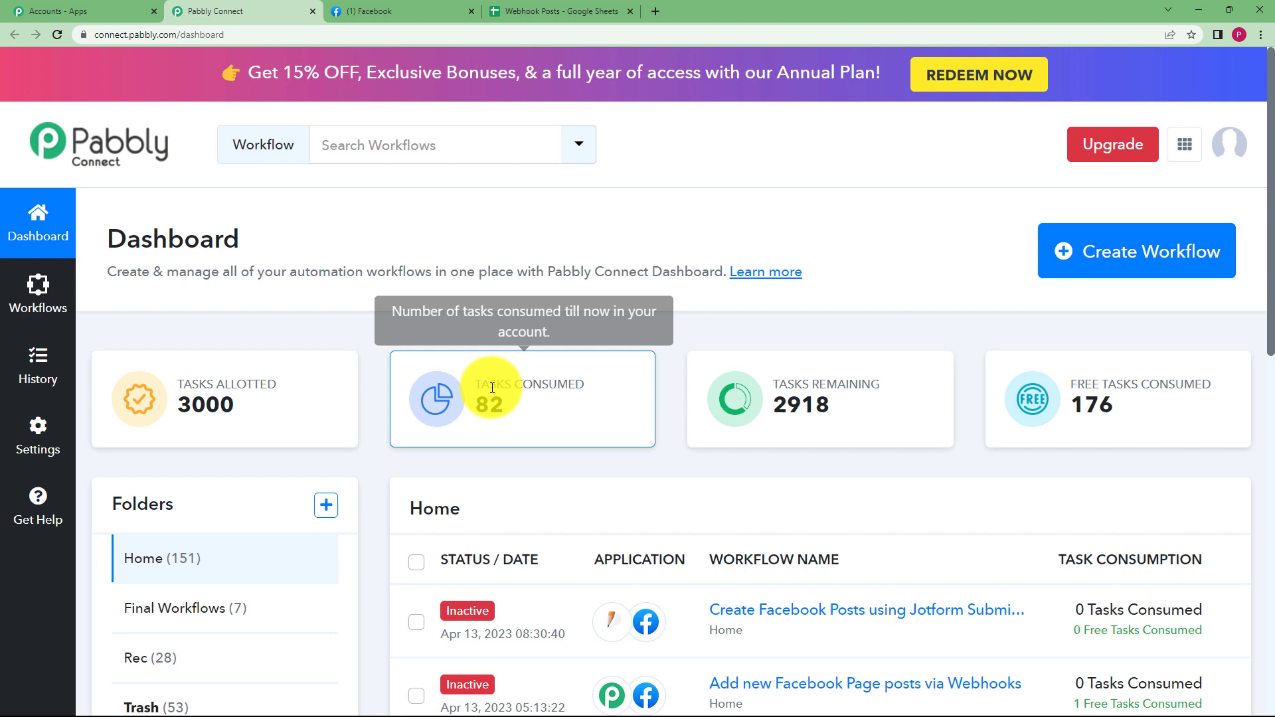
Step: Create a workflow named 'Add Facebook Page Posts via Webhook responses'
{"action": "left_click", "coordinate": [1109, 274]}
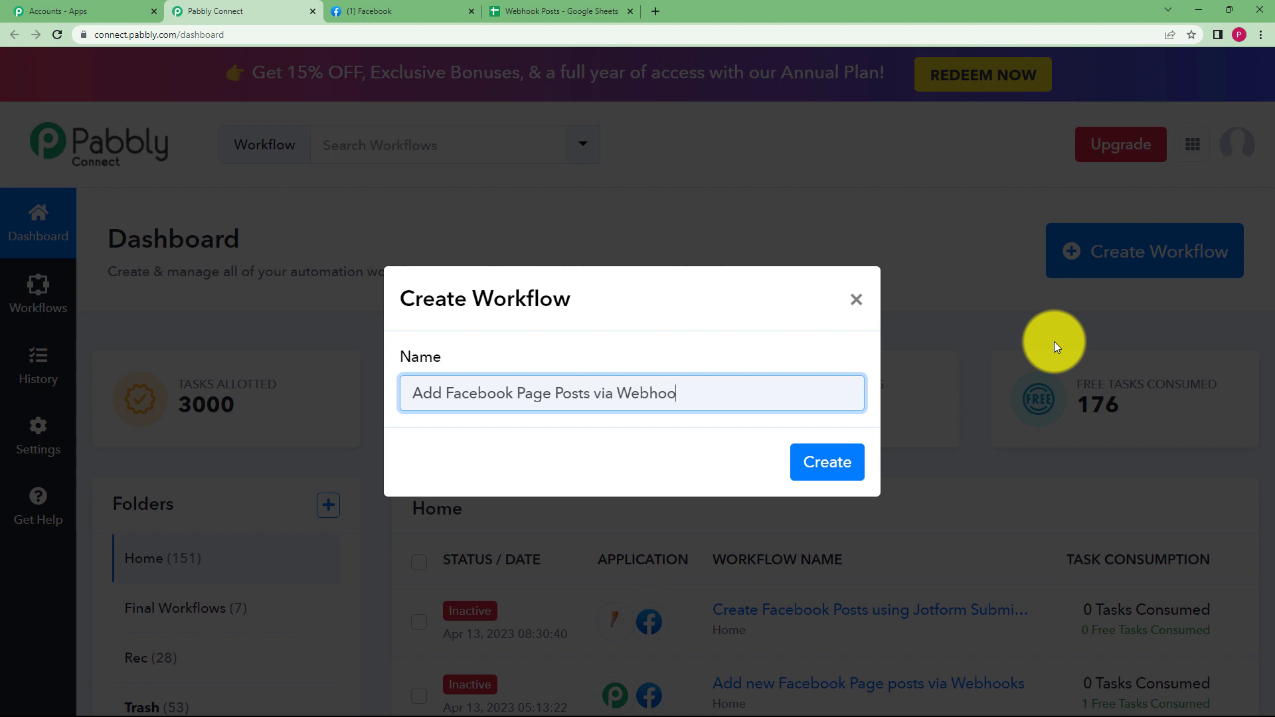
{"action": "type", "text": "esponses"}
{"action": "left_click", "coordinate": [831, 463]}
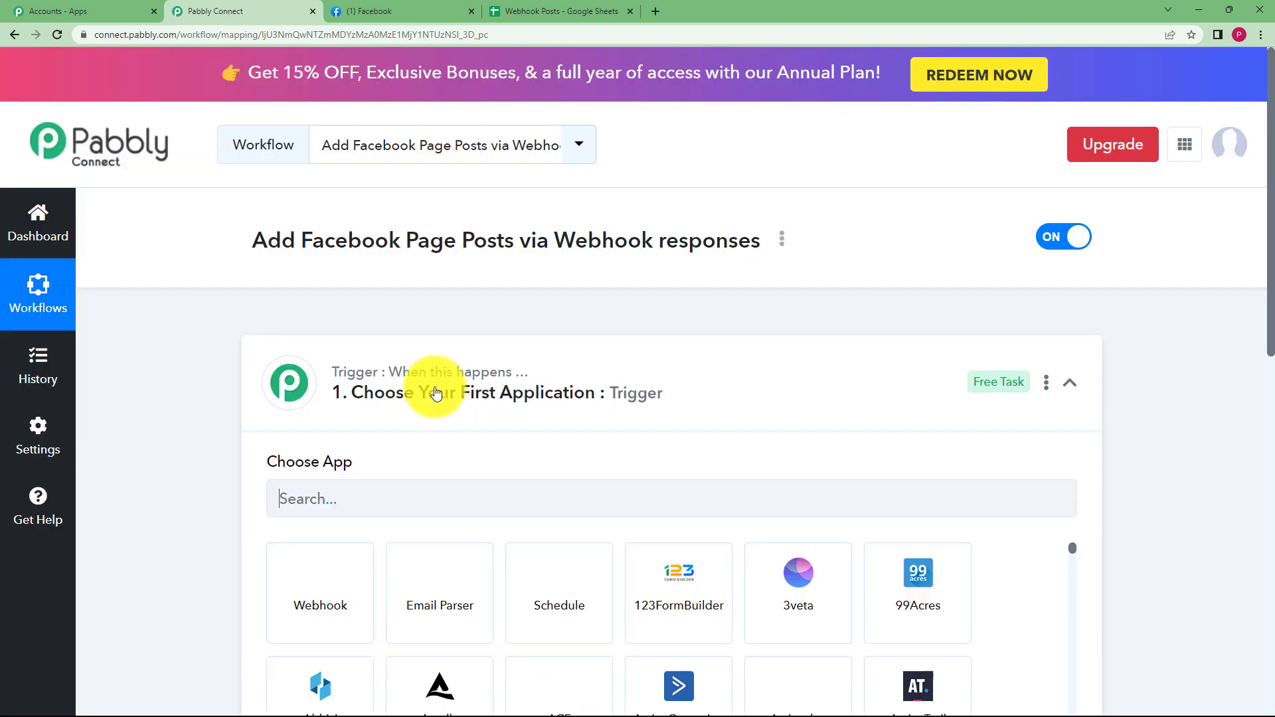
{"action": "left_click", "coordinate": [425, 396]}
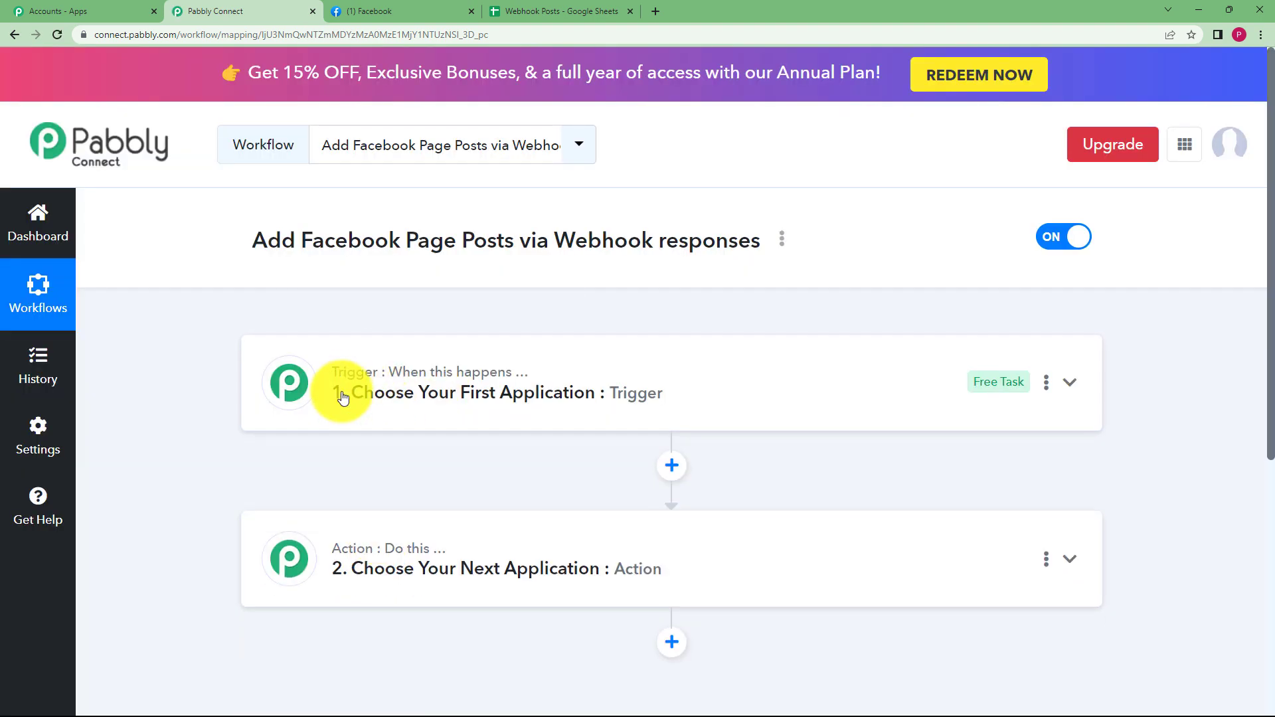
{"action": "mouse_move", "coordinate": [343, 376]}
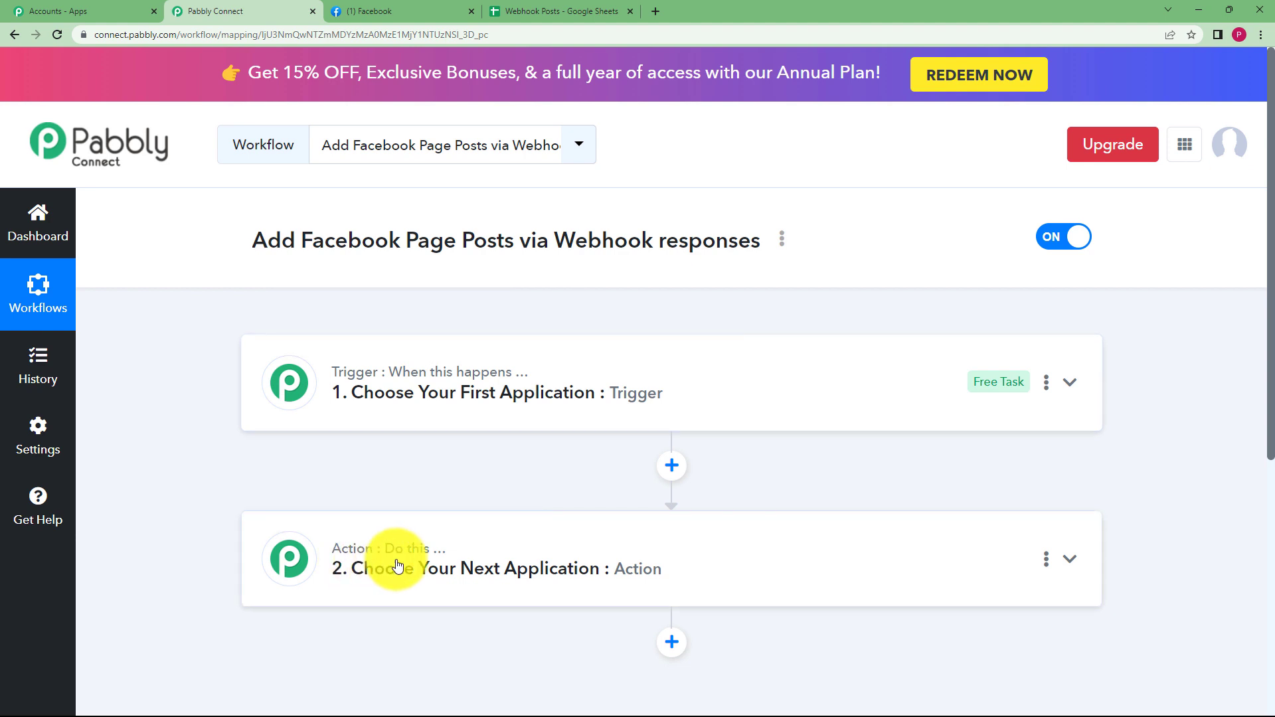
{"action": "left_click", "coordinate": [297, 393]}
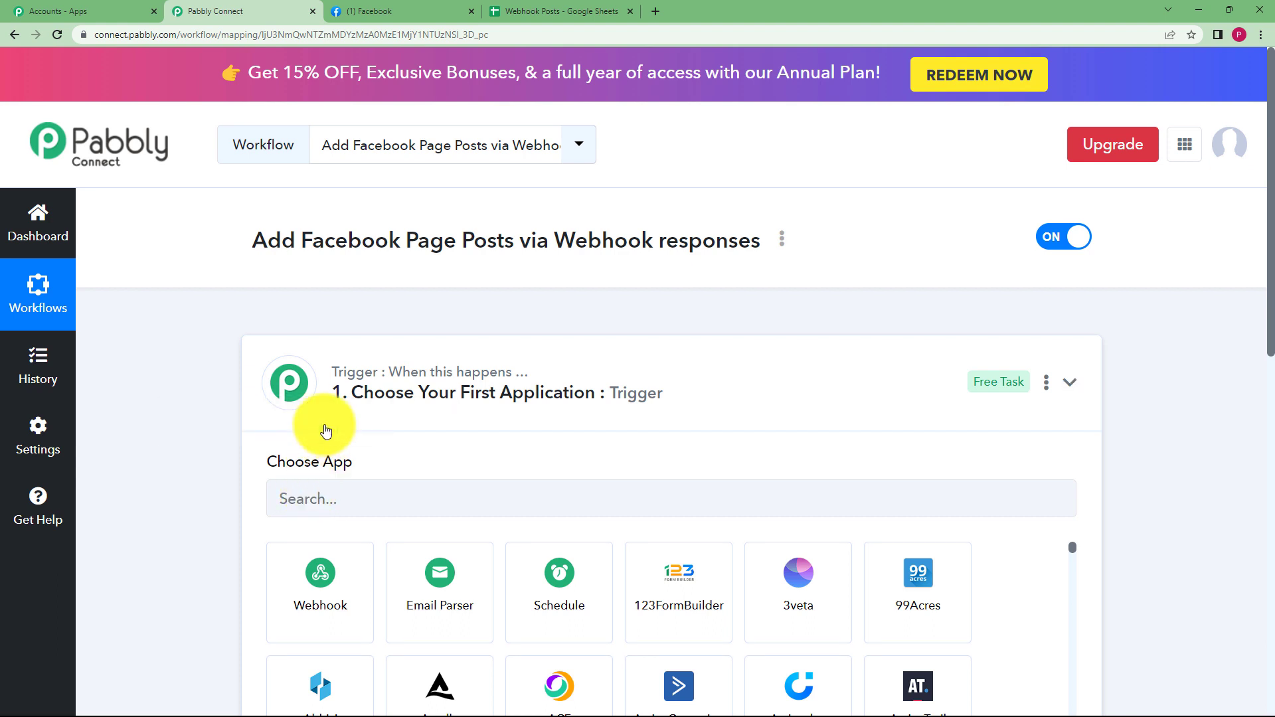
{"action": "left_click", "coordinate": [325, 430]}
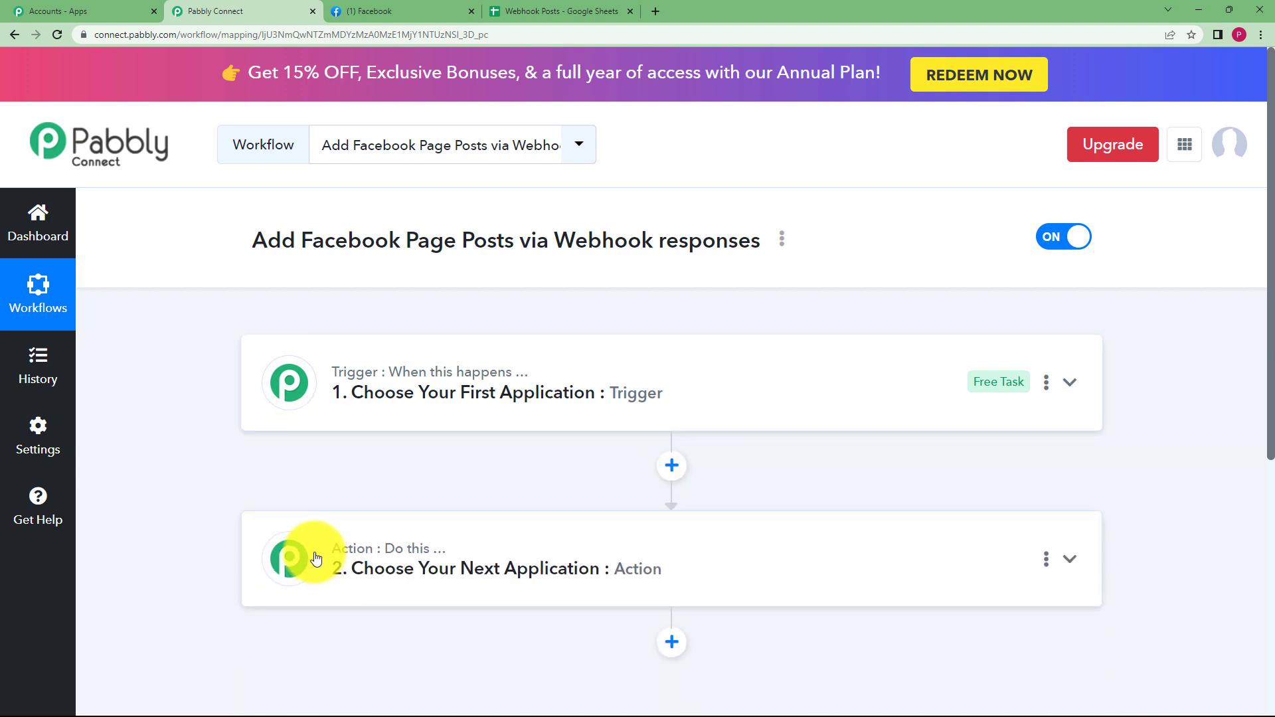
{"action": "left_click", "coordinate": [378, 407]}
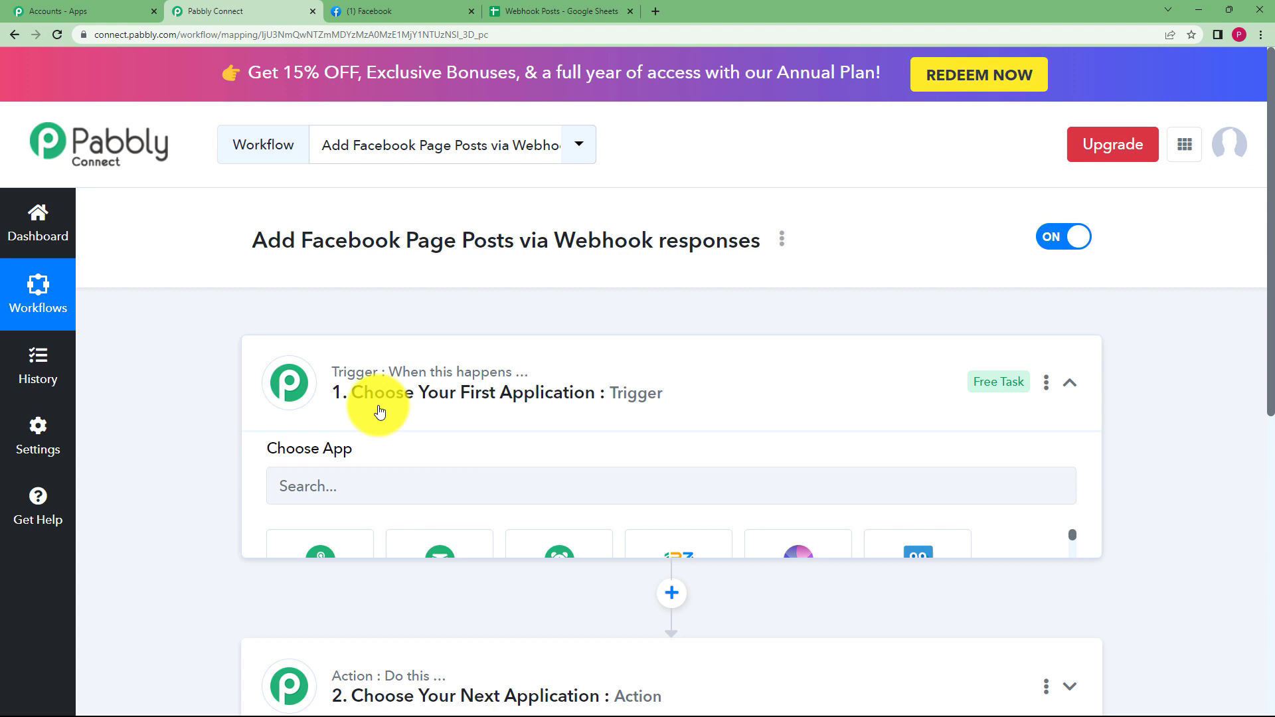
{"action": "left_click", "coordinate": [369, 503]}
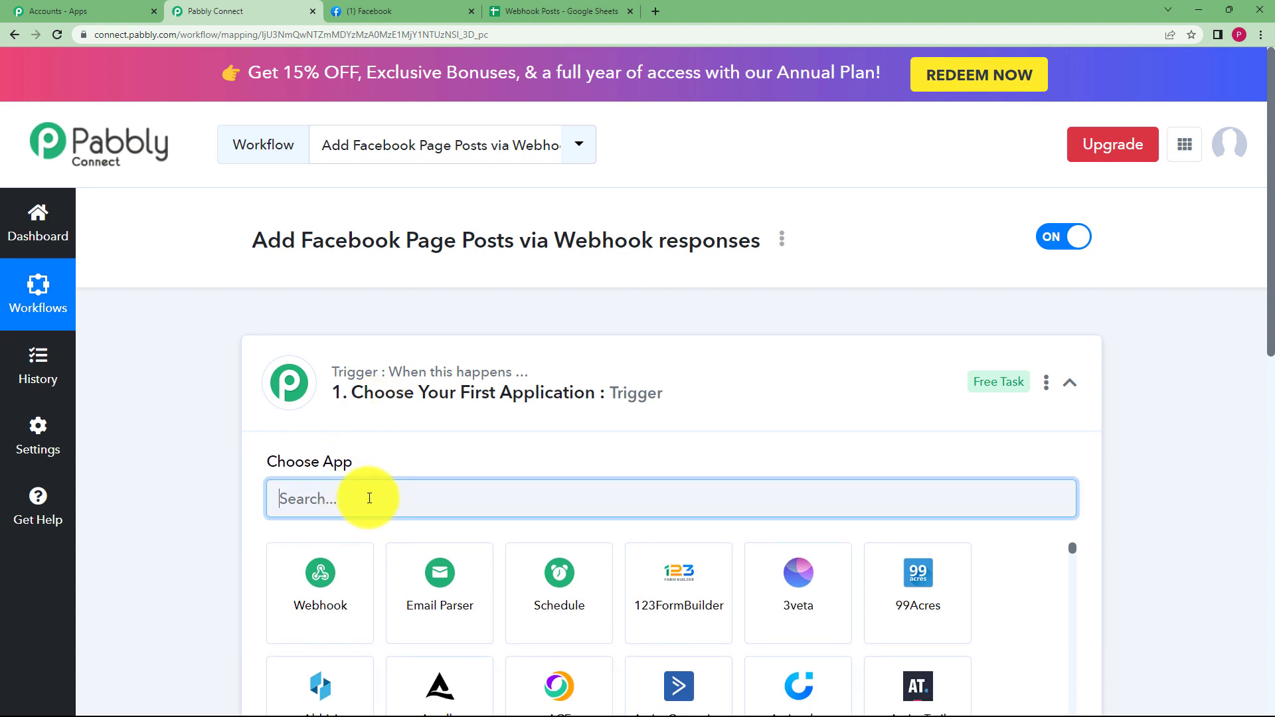
{"action": "left_click", "coordinate": [339, 402]}
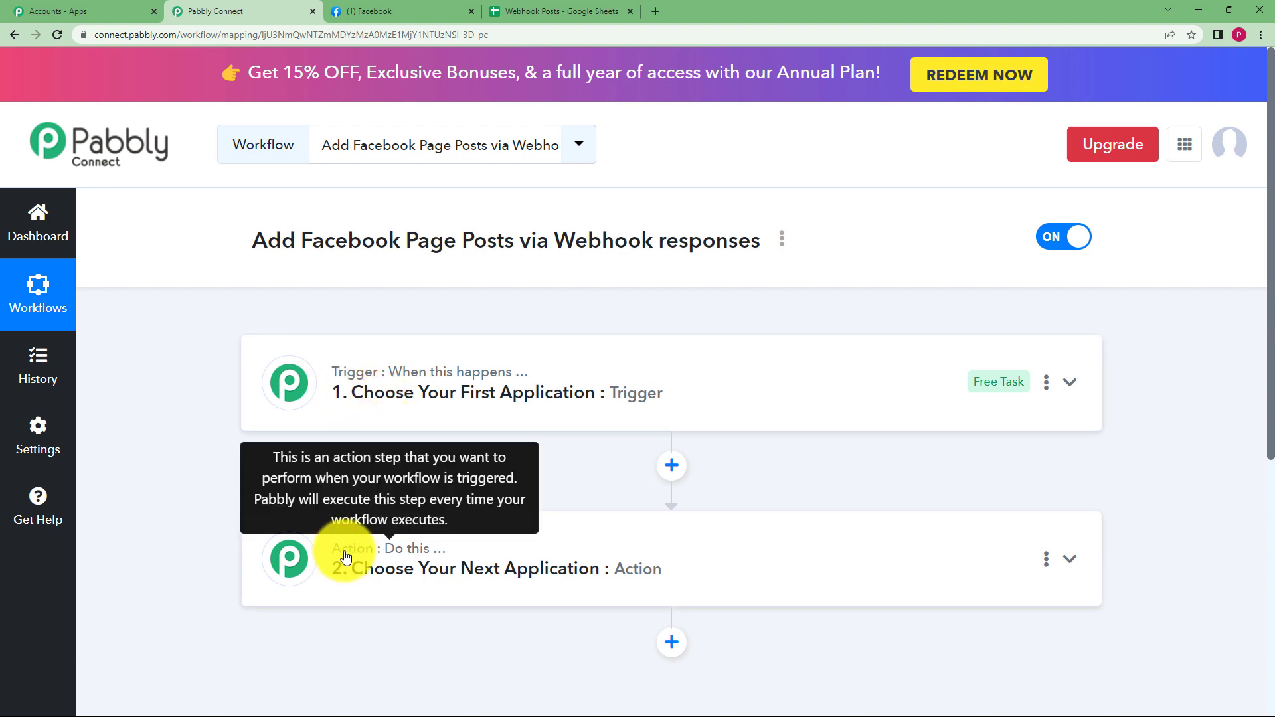
Step: Set the trigger app to Webhook by Pabbly and highlight the generated Webhook URL
{"action": "left_click", "coordinate": [409, 412]}
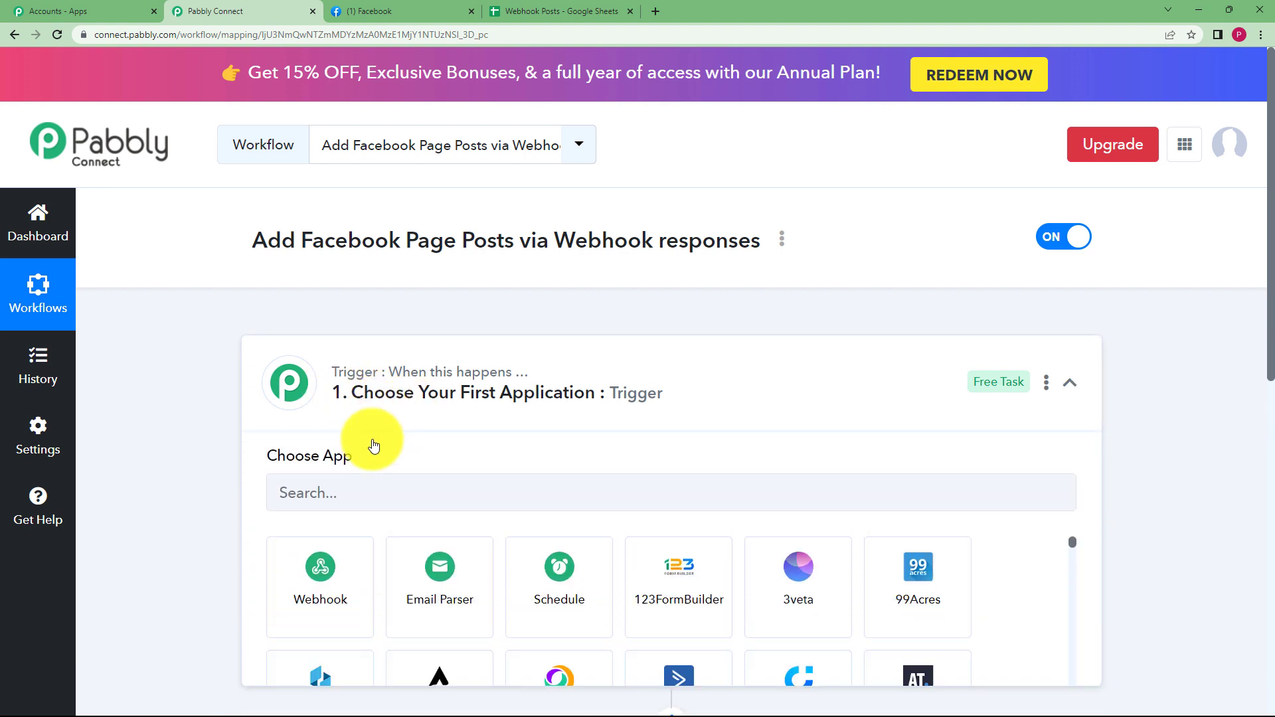
{"action": "left_click", "coordinate": [370, 495]}
{"action": "type", "text": "webhoo"}
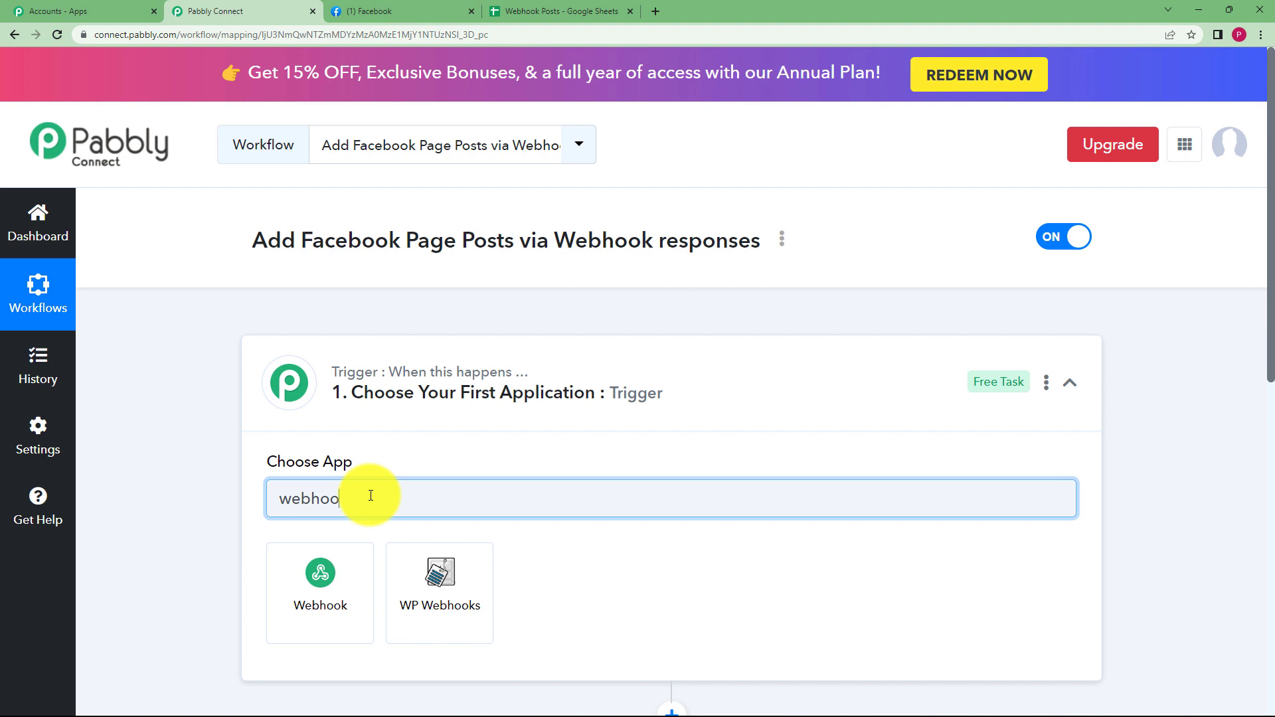
{"action": "left_click", "coordinate": [322, 569]}
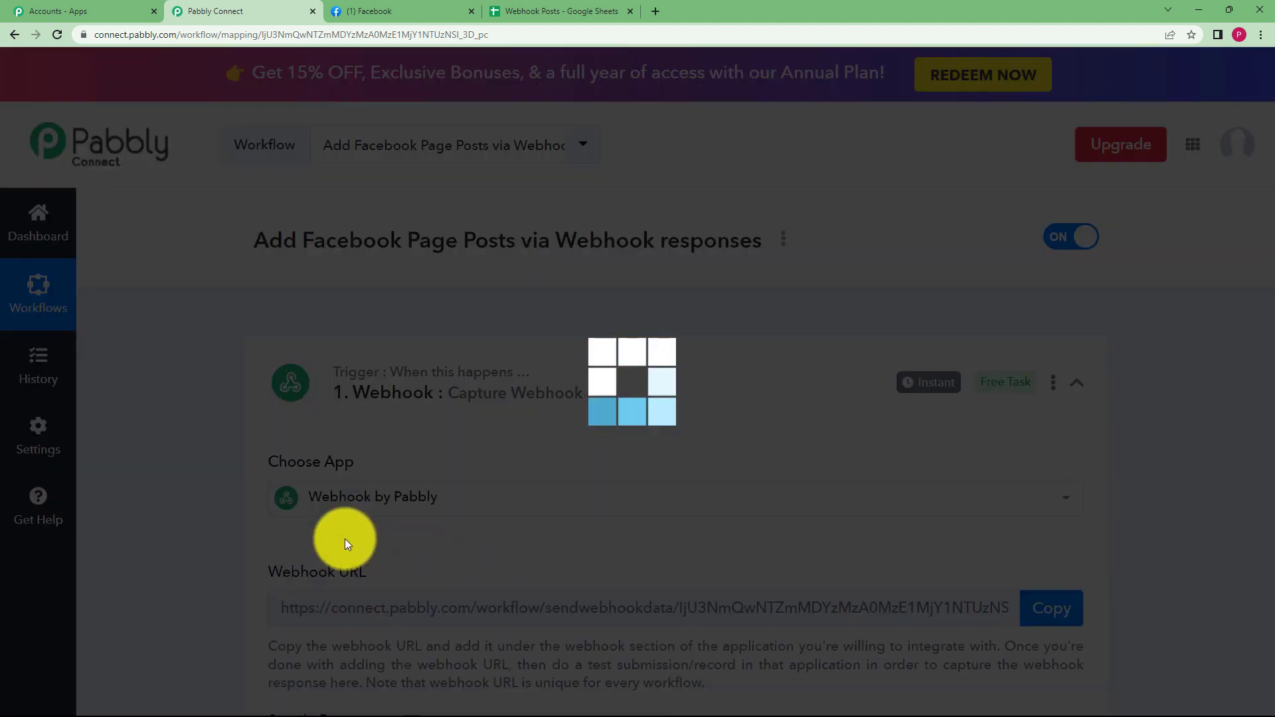
{"action": "scroll", "coordinate": [223, 505], "scroll_direction": "down", "scroll_amount": 2}
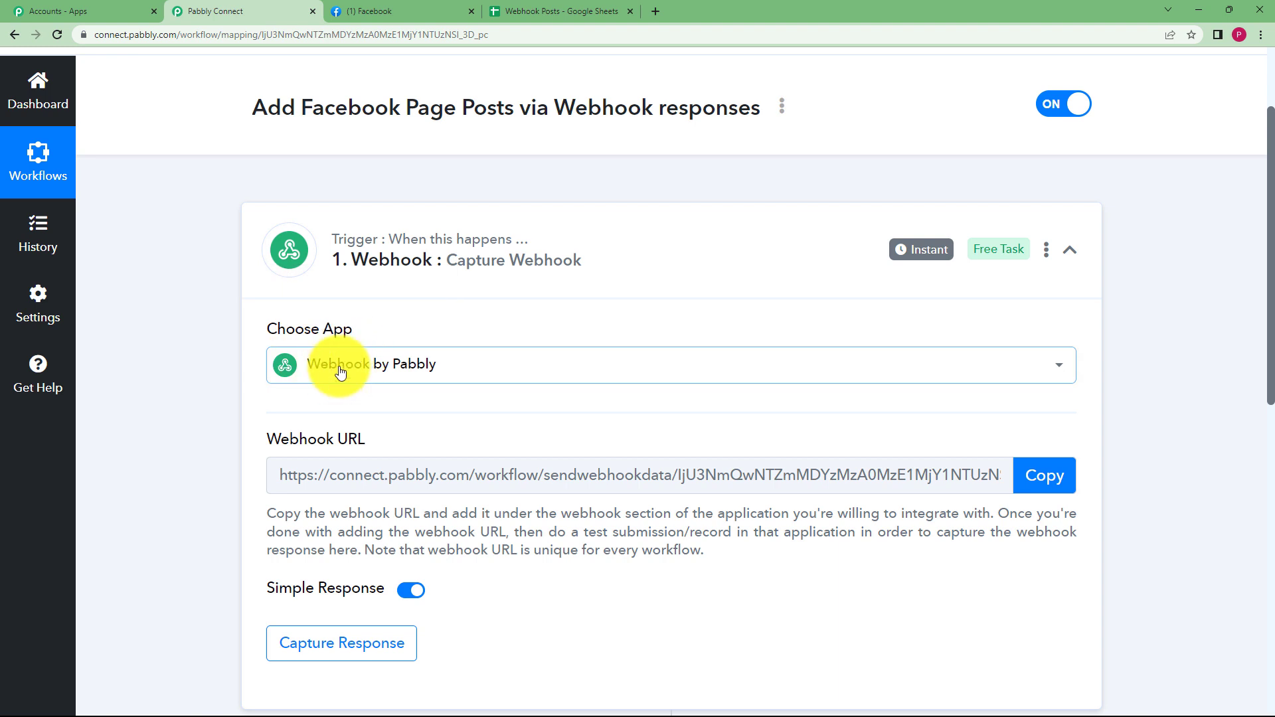
{"action": "left_click_drag", "start_coordinate": [384, 436], "coordinate": [229, 446]}
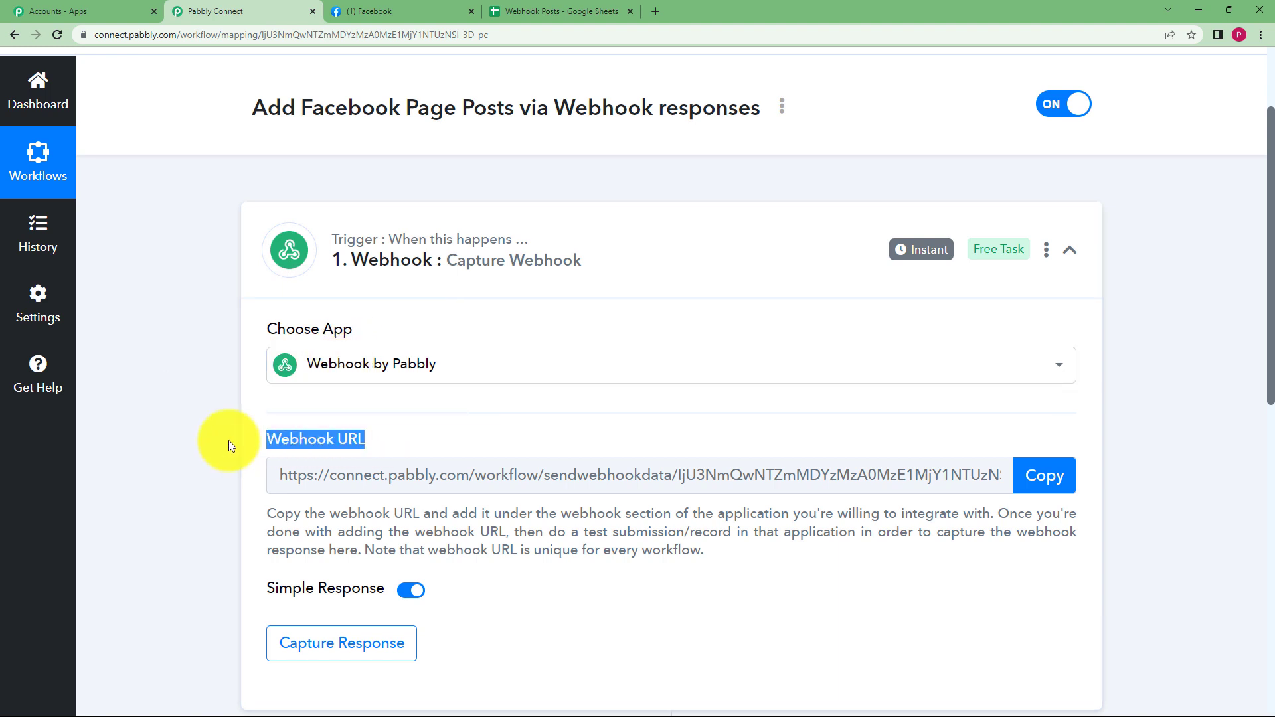
Step: Switch between the workflow and the Webhook Posts sheet, ending on the sheet
{"action": "left_click", "coordinate": [560, 12]}
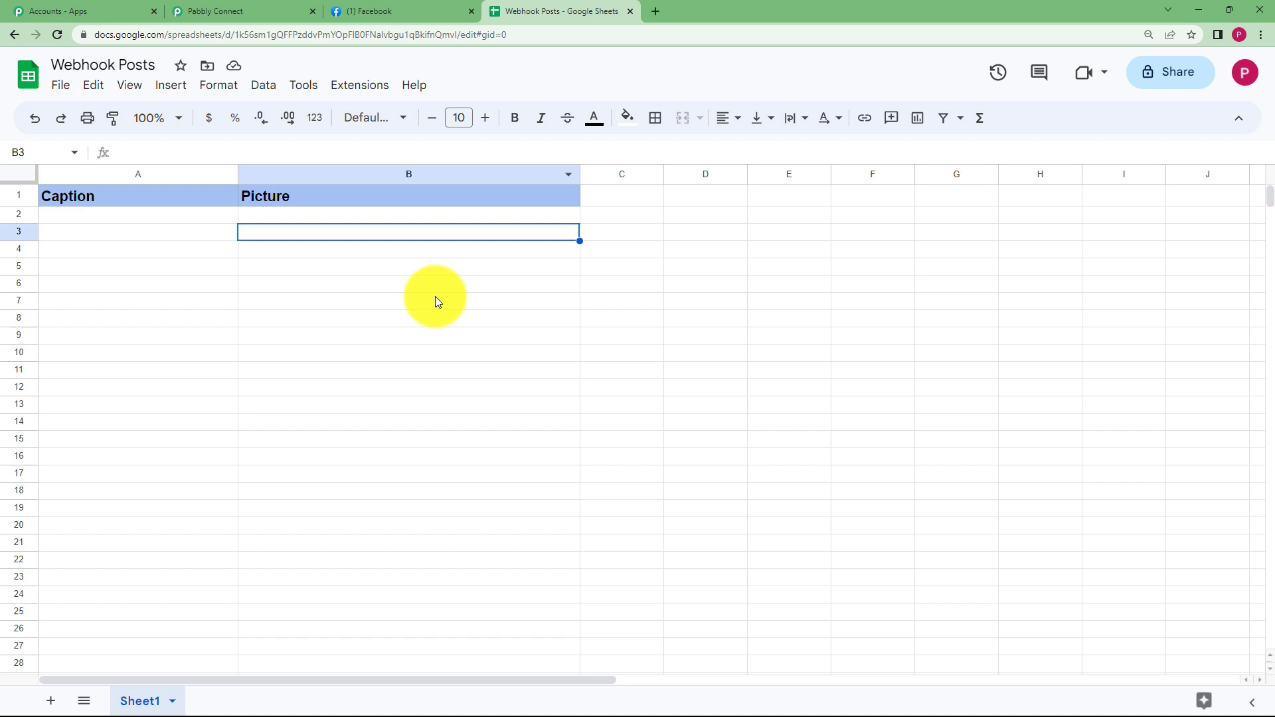
{"action": "left_click", "coordinate": [243, 11]}
{"action": "left_click", "coordinate": [518, 12]}
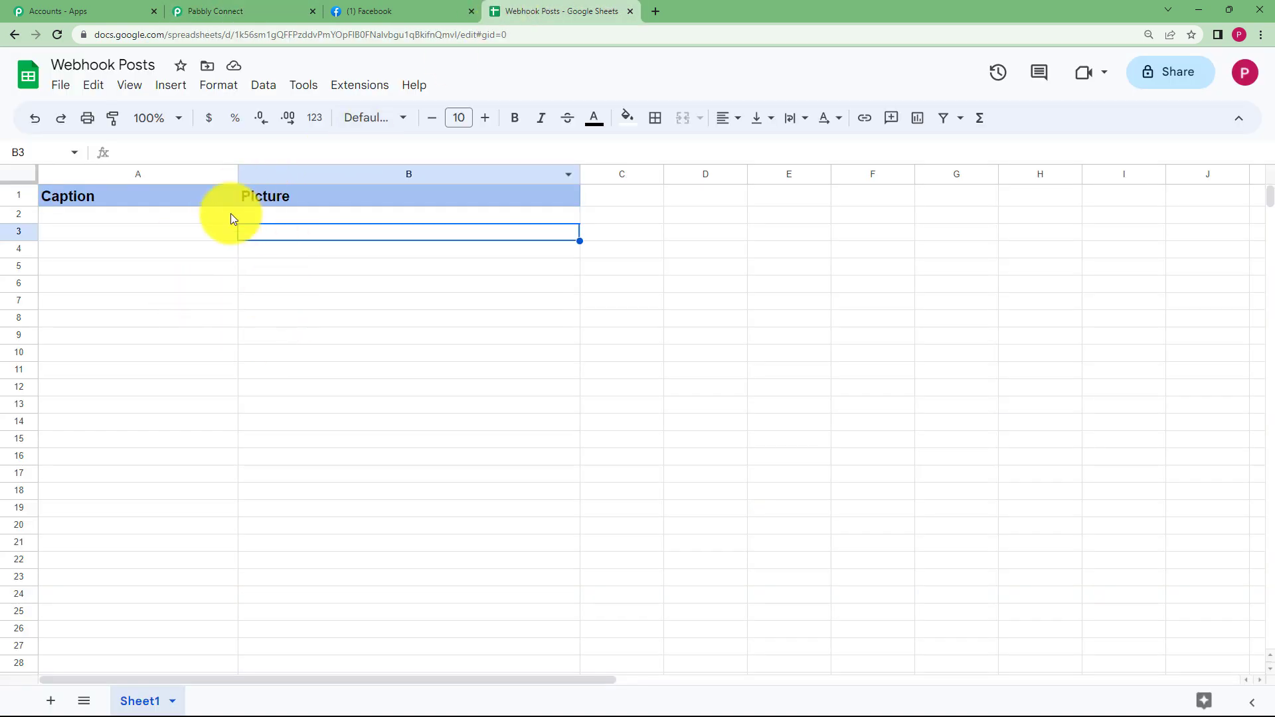
{"action": "left_click", "coordinate": [241, 5]}
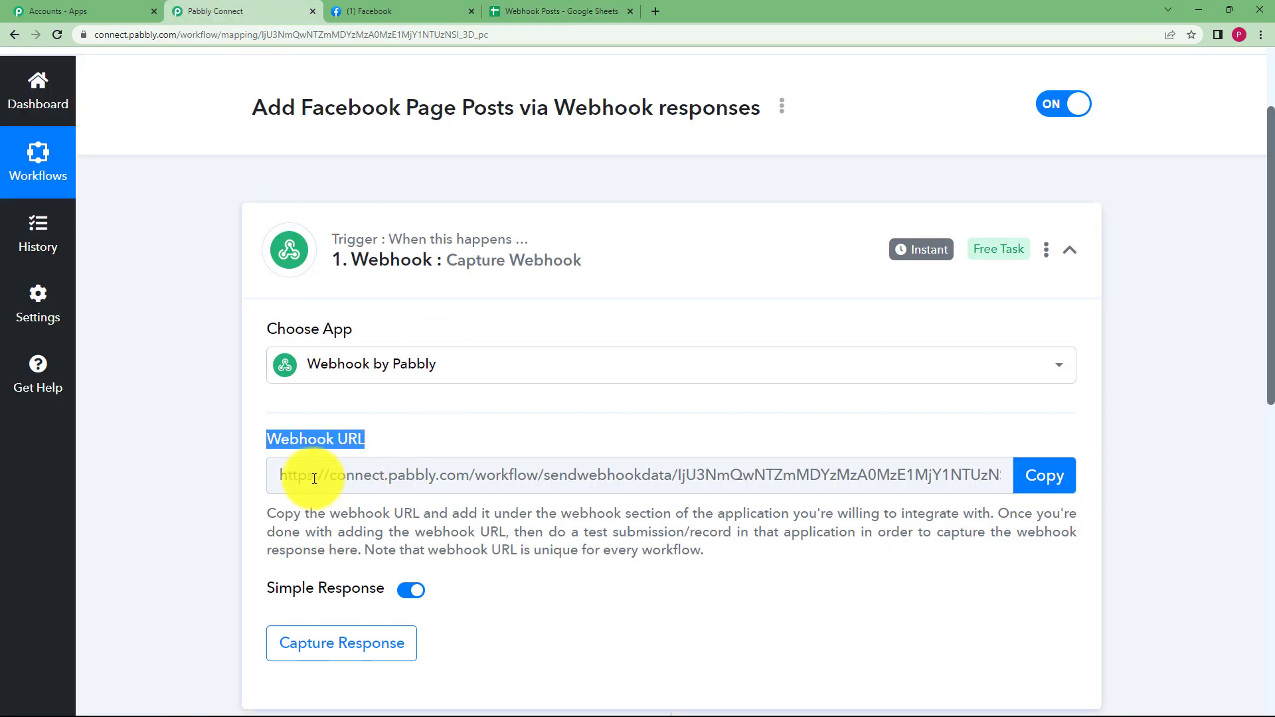
{"action": "mouse_move", "coordinate": [312, 589]}
{"action": "scroll", "coordinate": [310, 584], "scroll_direction": "down", "scroll_amount": 3}
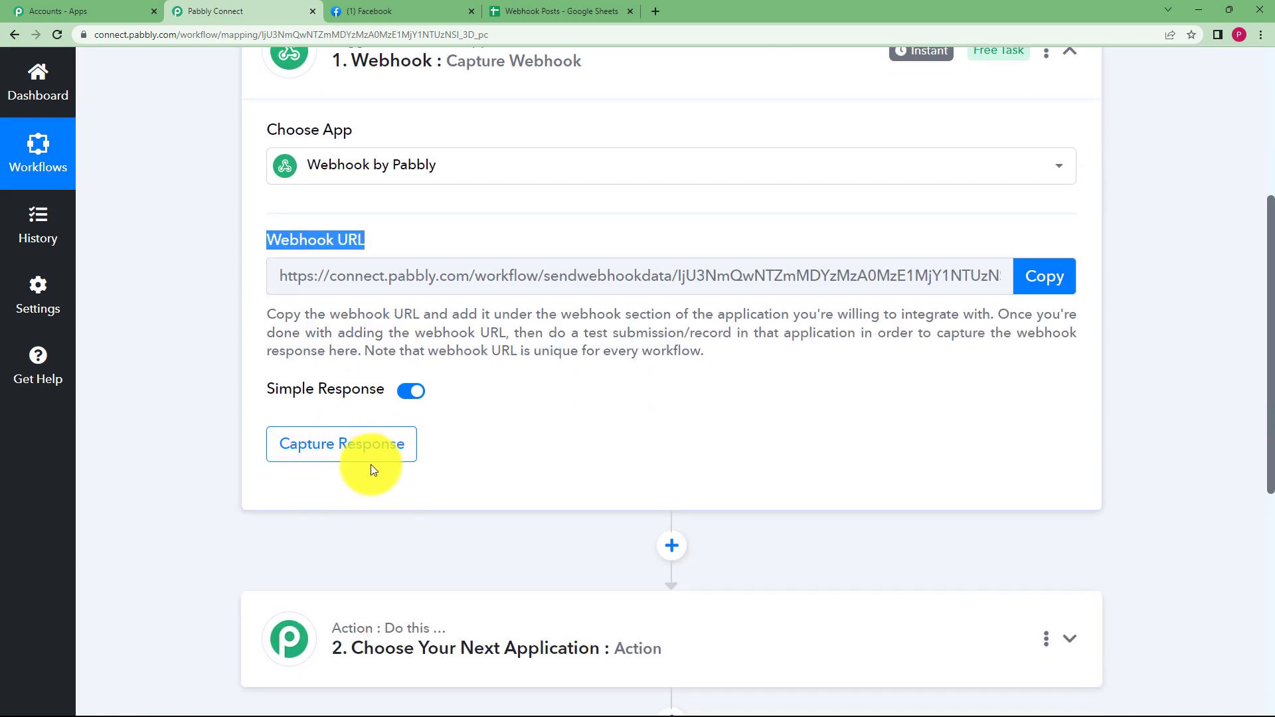
{"action": "left_click", "coordinate": [533, 12]}
Step: Search the Marketplace for 'pabbly con' and confirm Pabbly Connect Webhooks shows Installed
{"action": "left_click", "coordinate": [449, 94]}
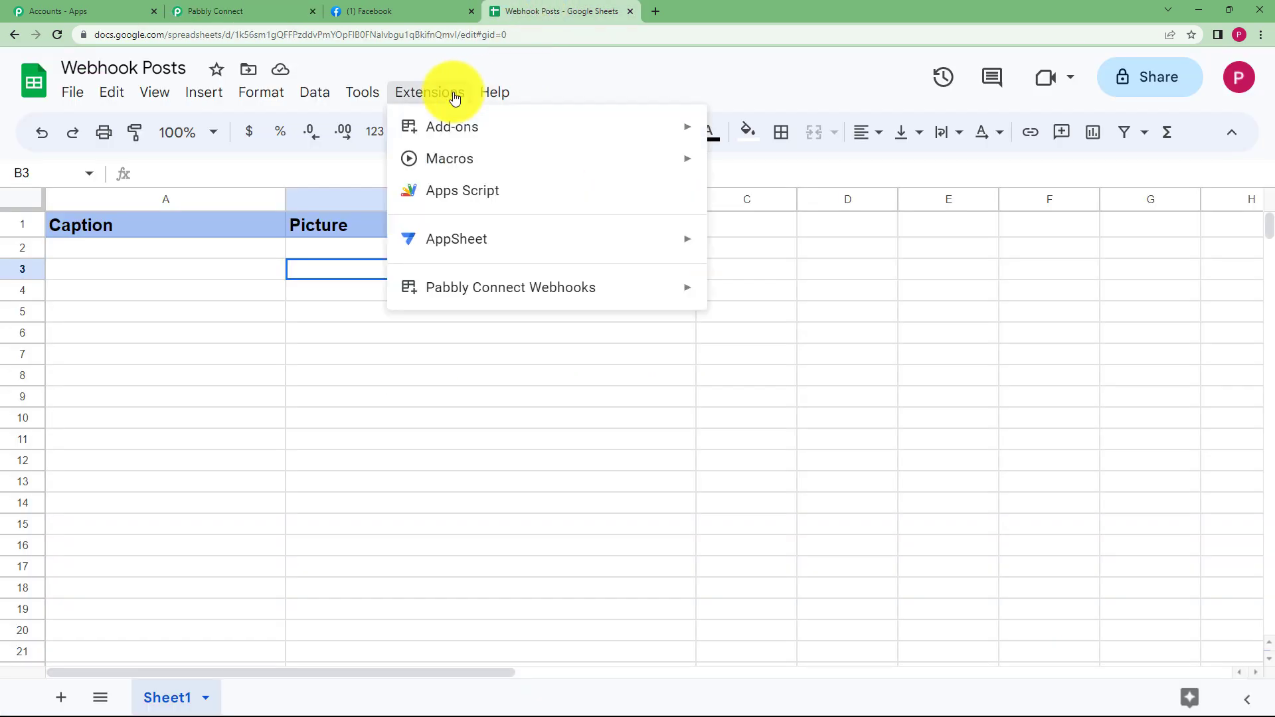
{"action": "mouse_move", "coordinate": [465, 126]}
{"action": "left_click", "coordinate": [738, 137]}
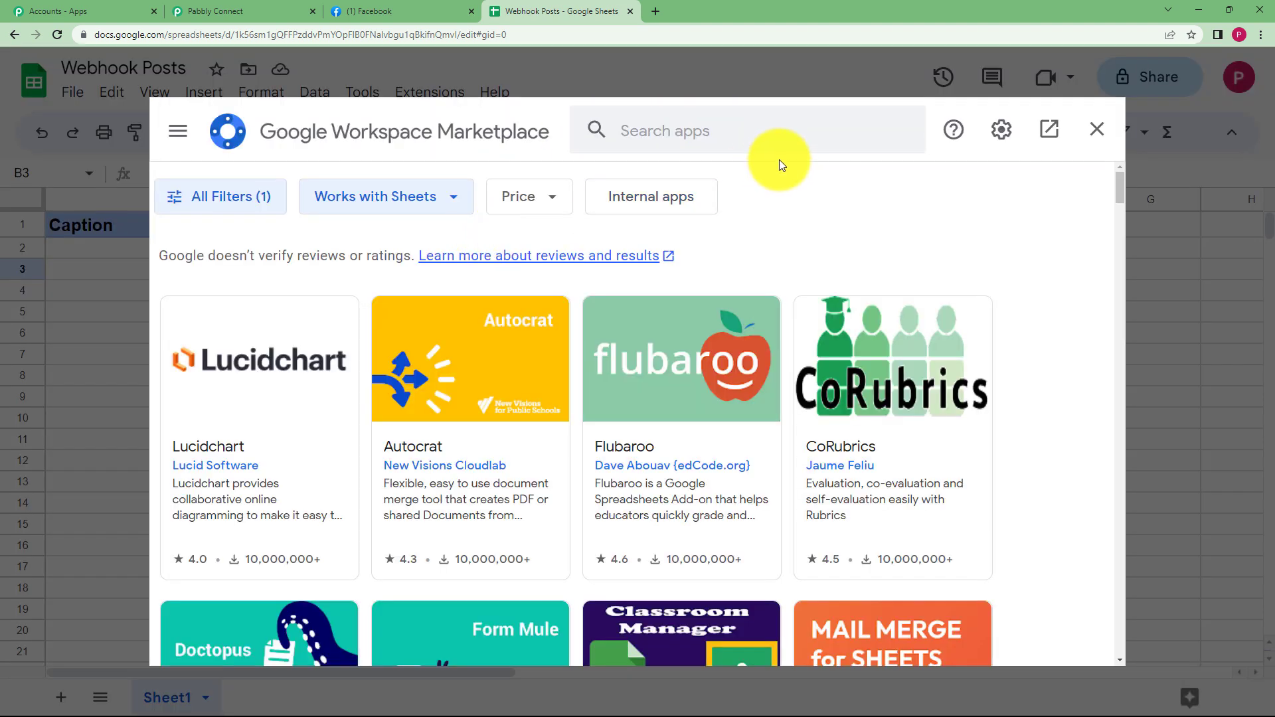
{"action": "left_click", "coordinate": [740, 137]}
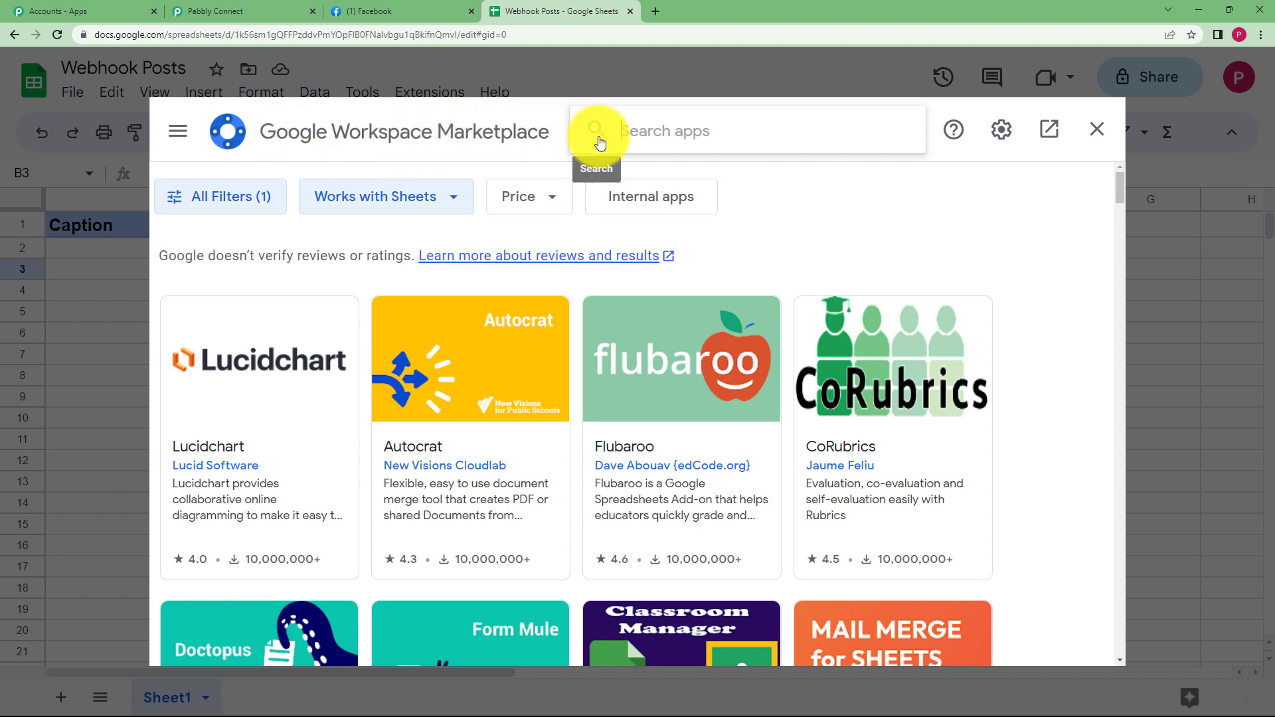
{"action": "type", "text": "pabbly conn"}
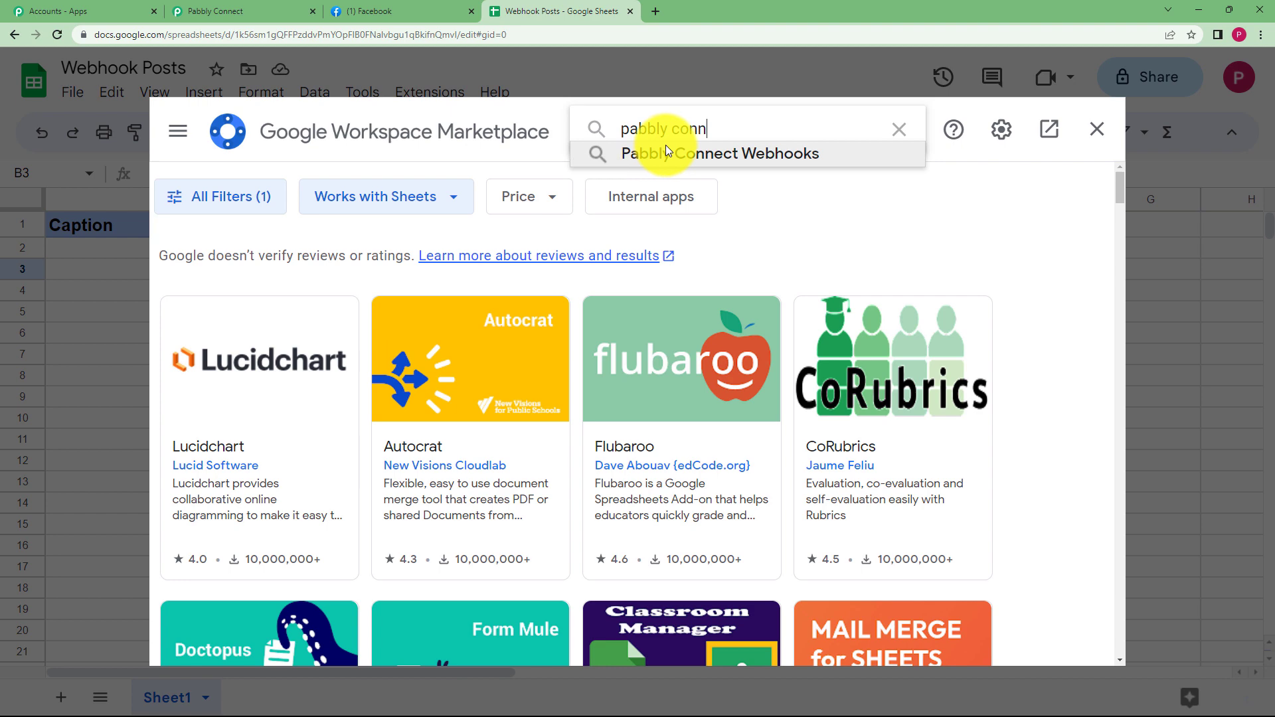
{"action": "left_click", "coordinate": [665, 151]}
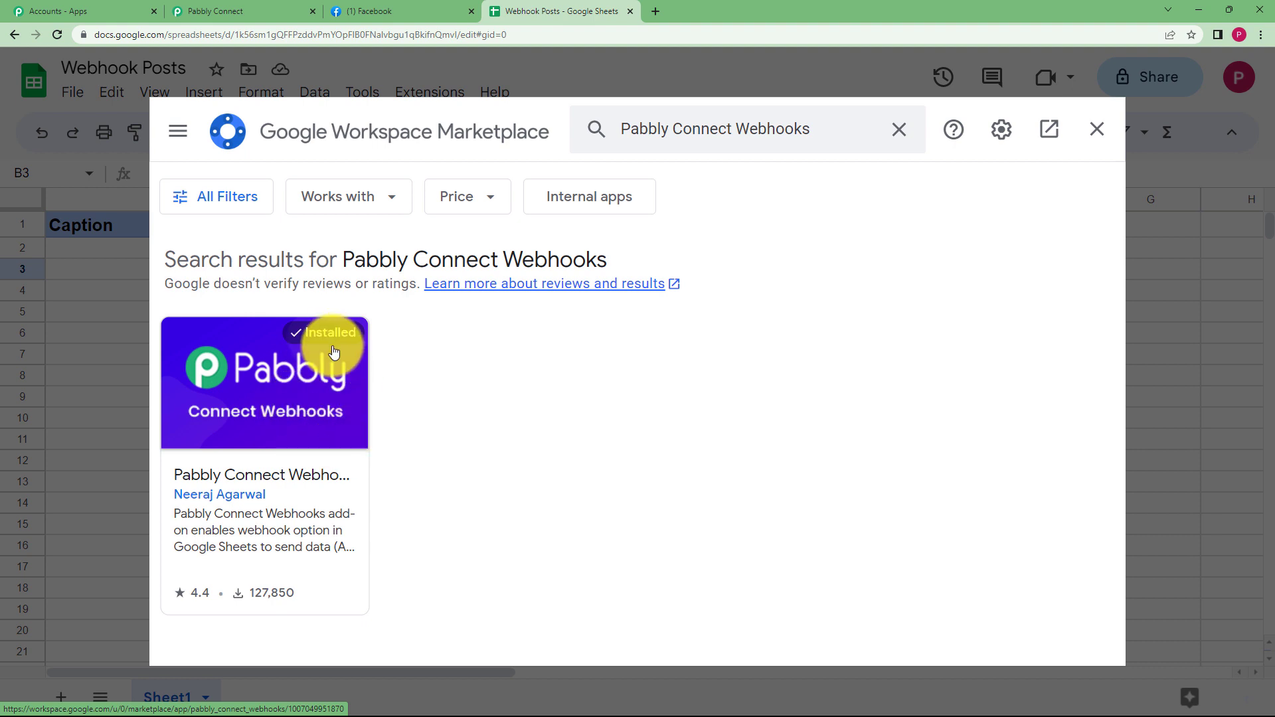
{"action": "left_click", "coordinate": [1089, 131]}
{"action": "left_click", "coordinate": [429, 90]}
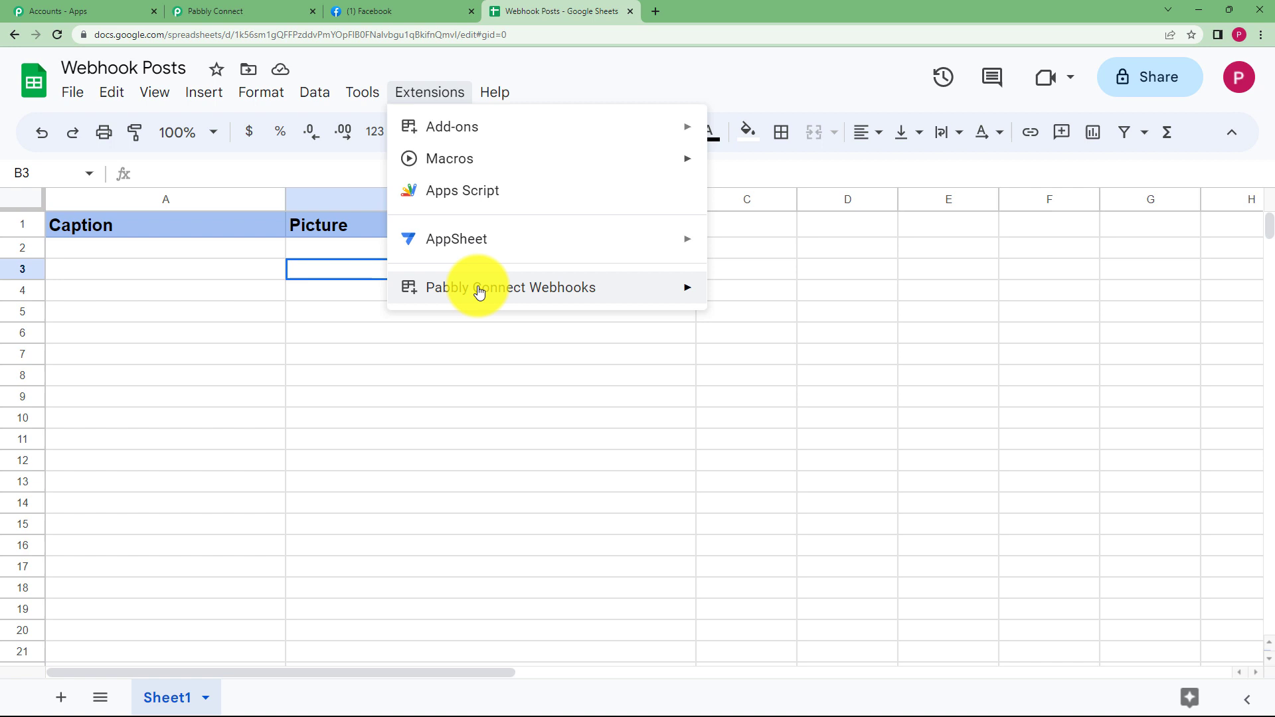
{"action": "mouse_move", "coordinate": [426, 292]}
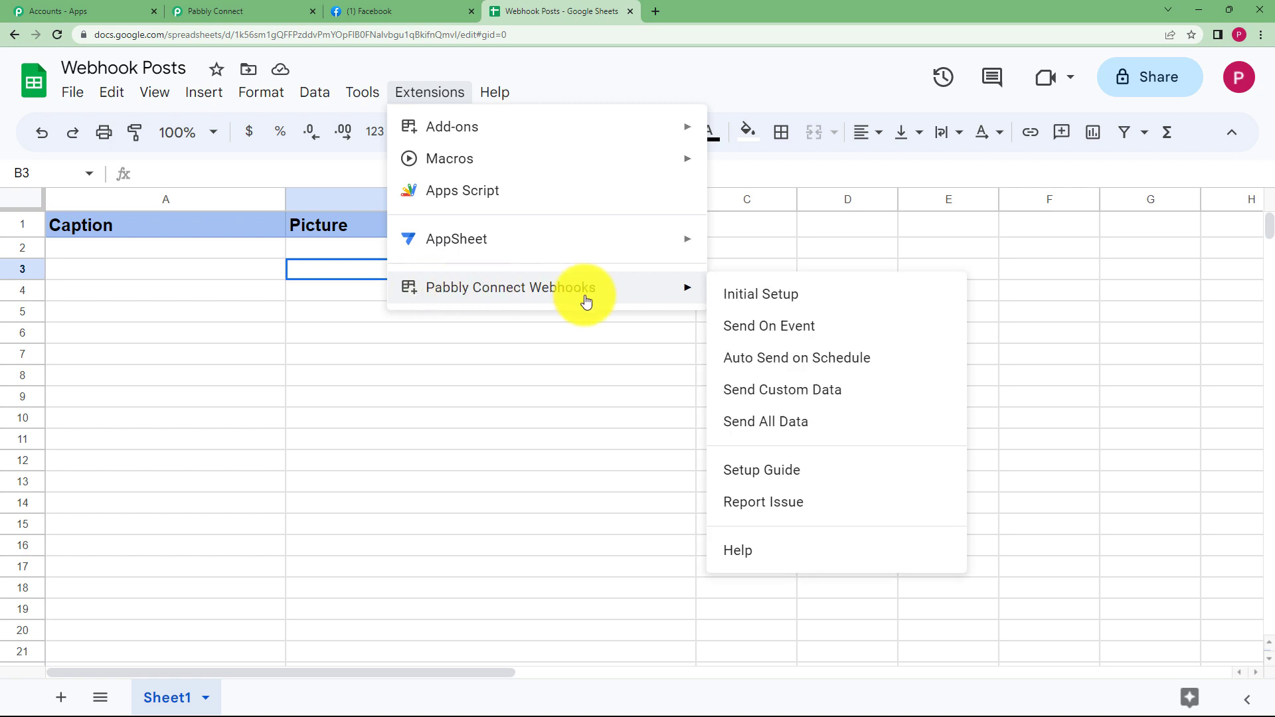
{"action": "left_click", "coordinate": [807, 299]}
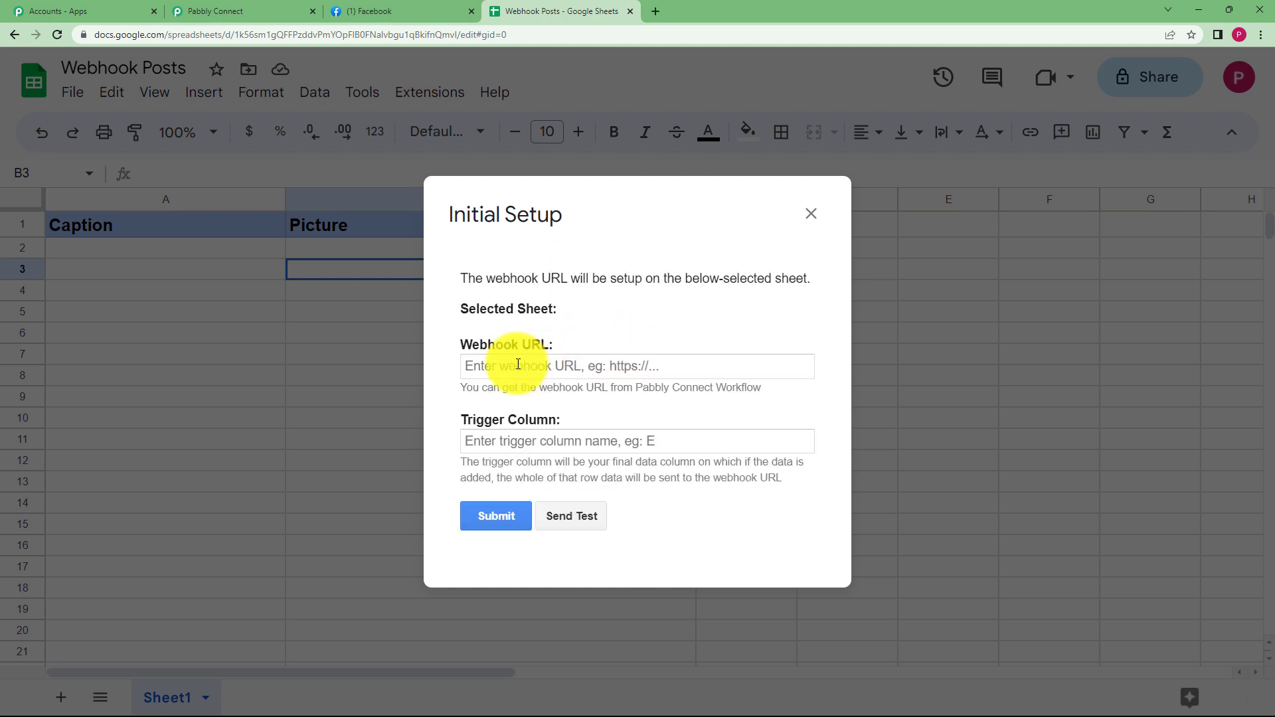
{"action": "left_click", "coordinate": [408, 11]}
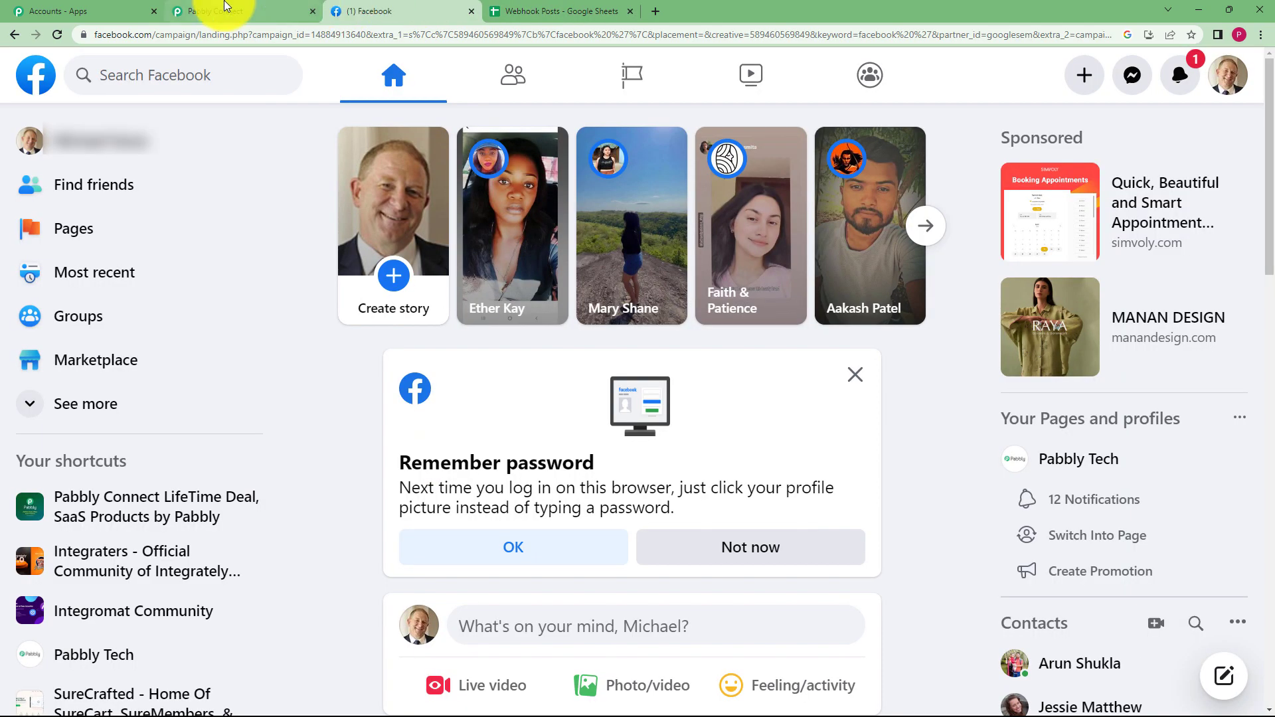
{"action": "left_click", "coordinate": [213, 10]}
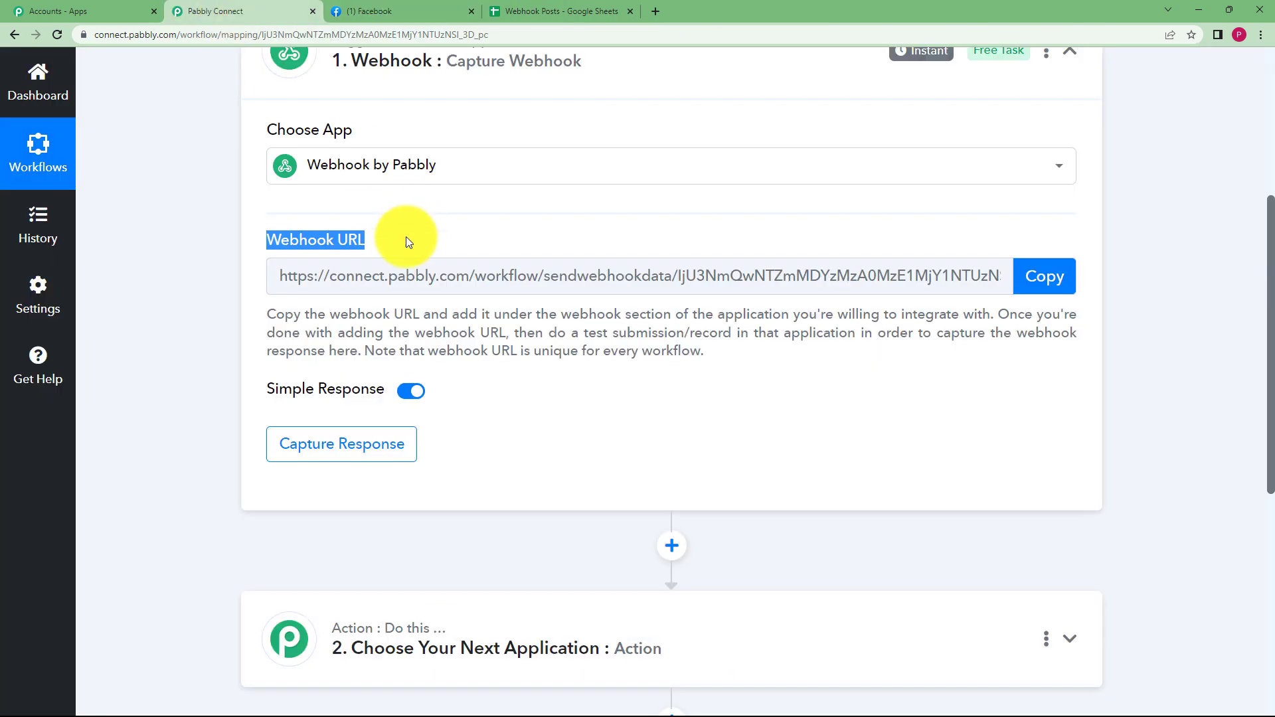
{"action": "left_click", "coordinate": [564, 11]}
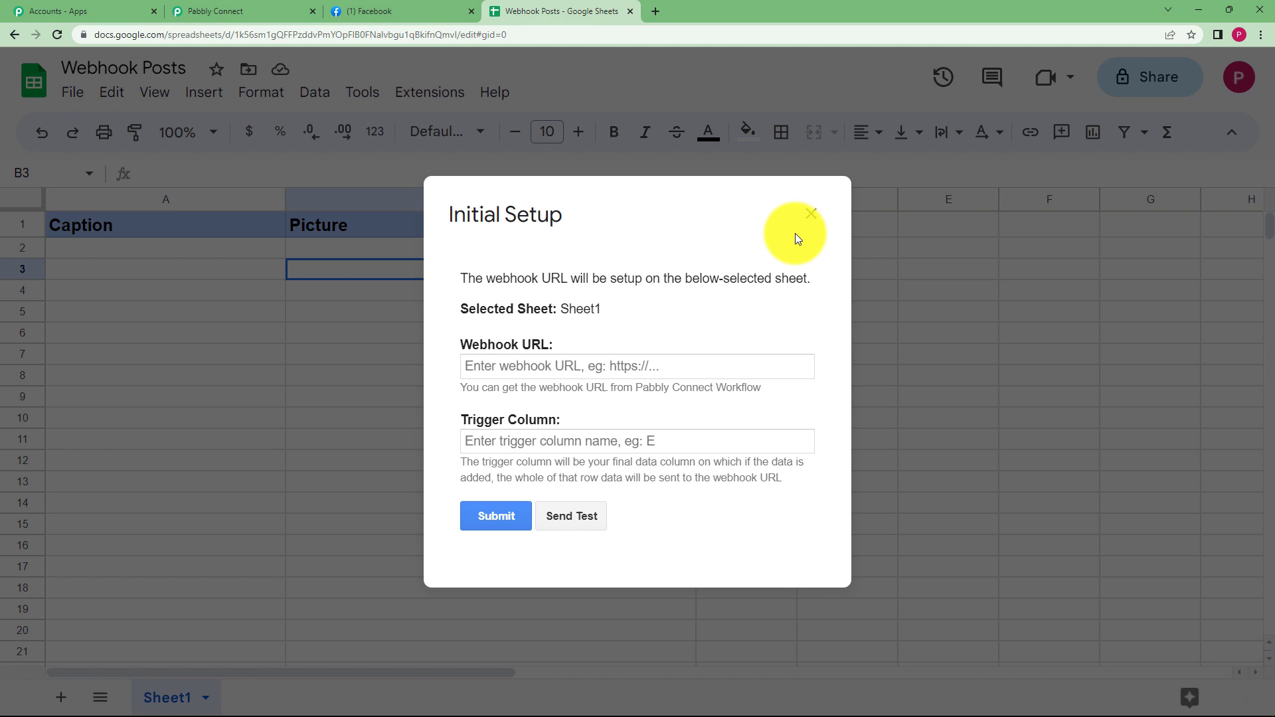
{"action": "left_click", "coordinate": [811, 214]}
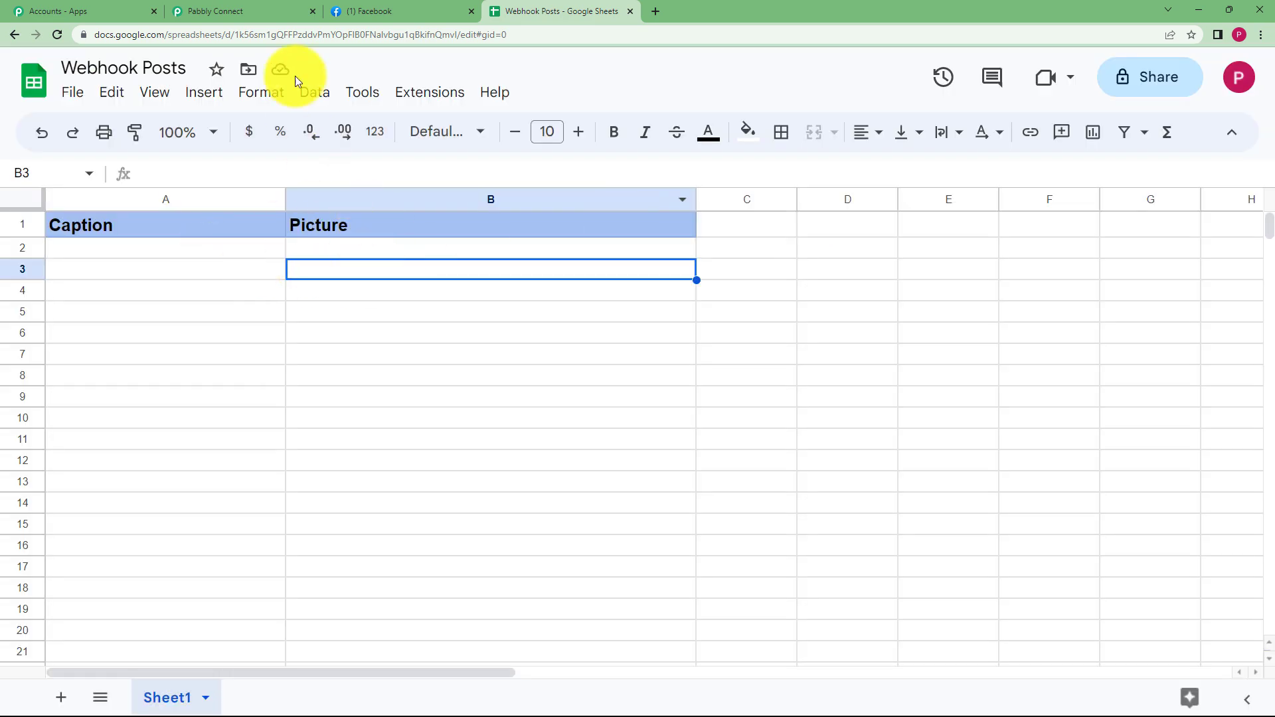
{"action": "left_click", "coordinate": [259, 11]}
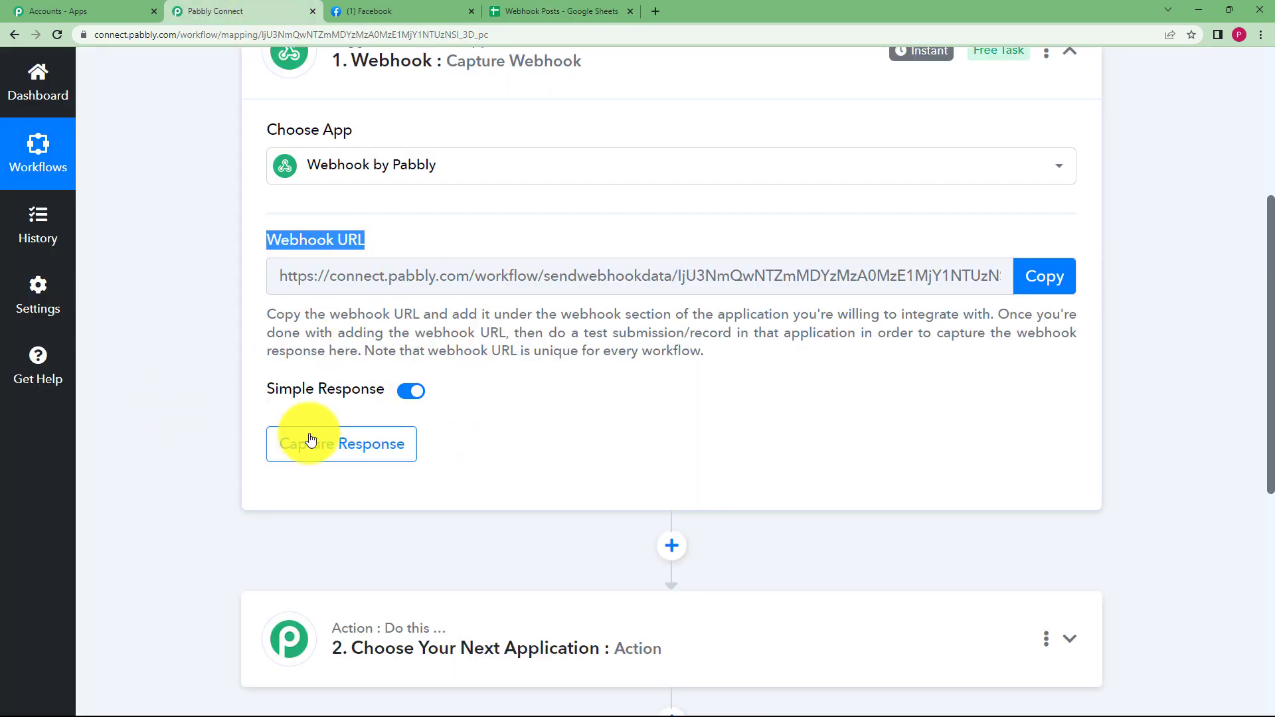
Step: Enter the caption 'Daily routine morning walk' in A2 and paste the picture link into B2
{"action": "left_click", "coordinate": [531, 11]}
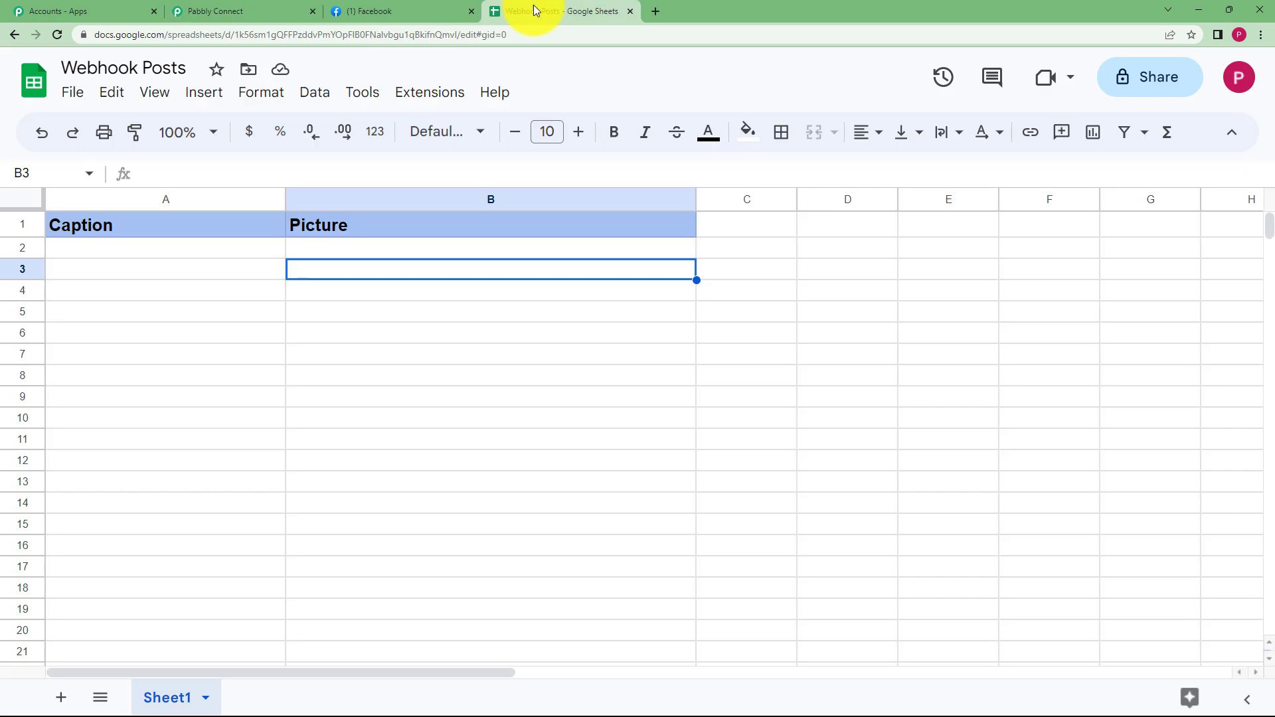
{"action": "left_click", "coordinate": [249, 252]}
{"action": "double_click", "coordinate": [249, 252]}
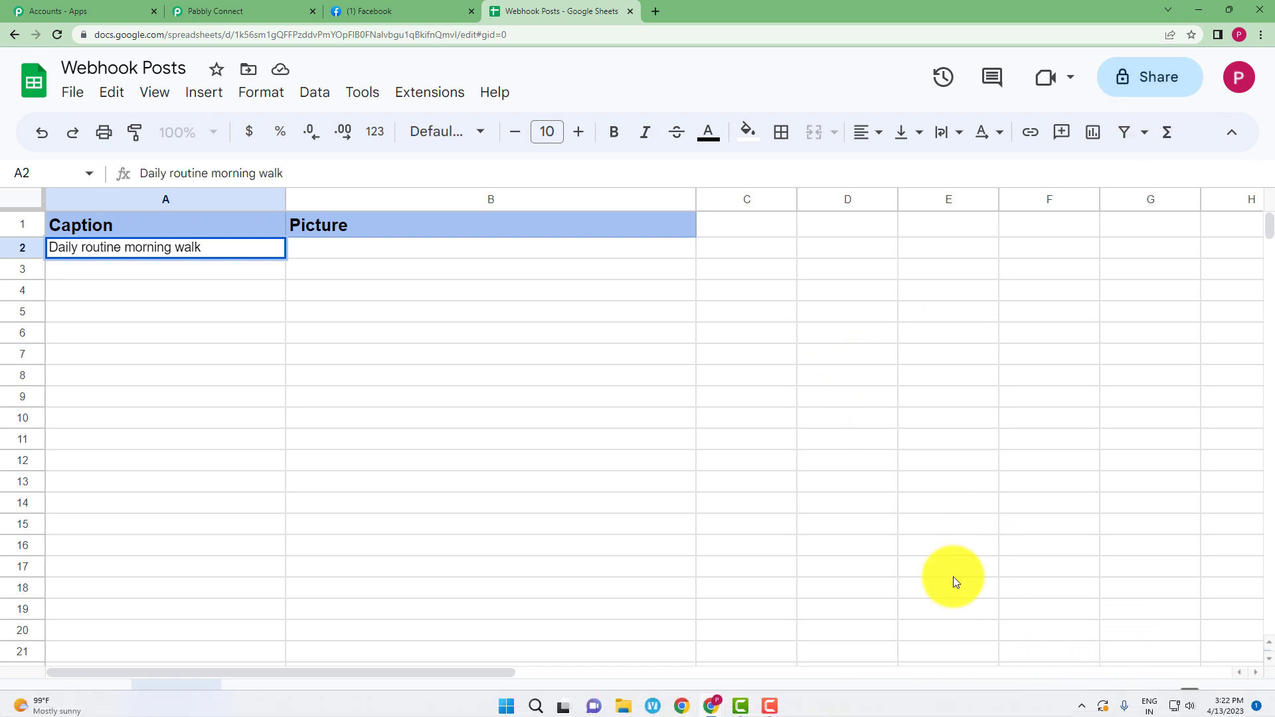
{"action": "left_click", "coordinate": [358, 243]}
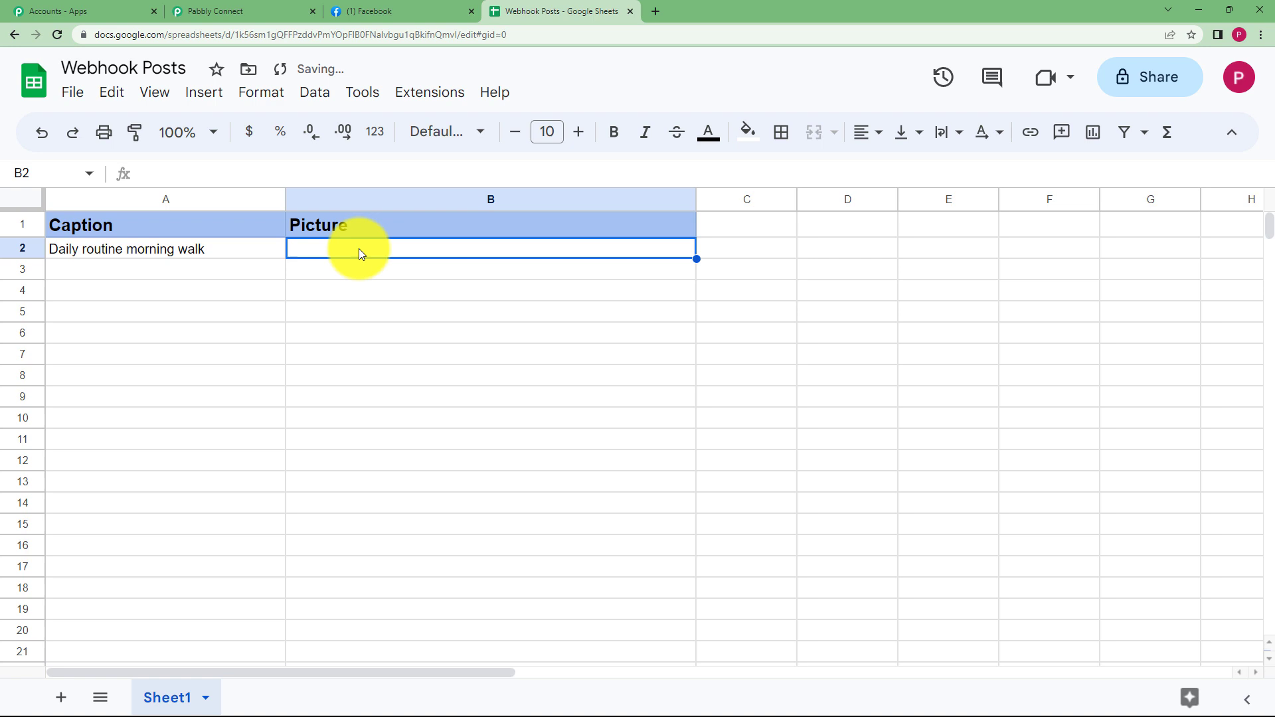
{"action": "key", "text": "ctrl+v"}
{"action": "key", "text": "Return"}
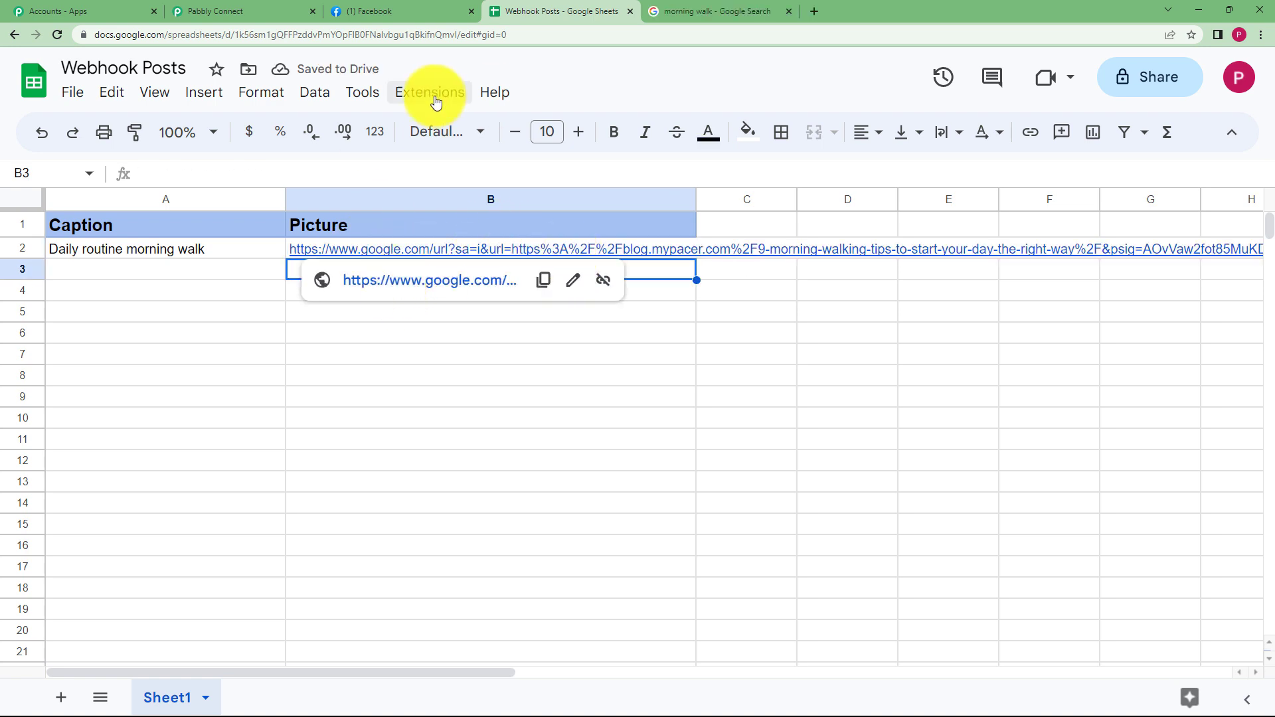
{"action": "left_click", "coordinate": [470, 353]}
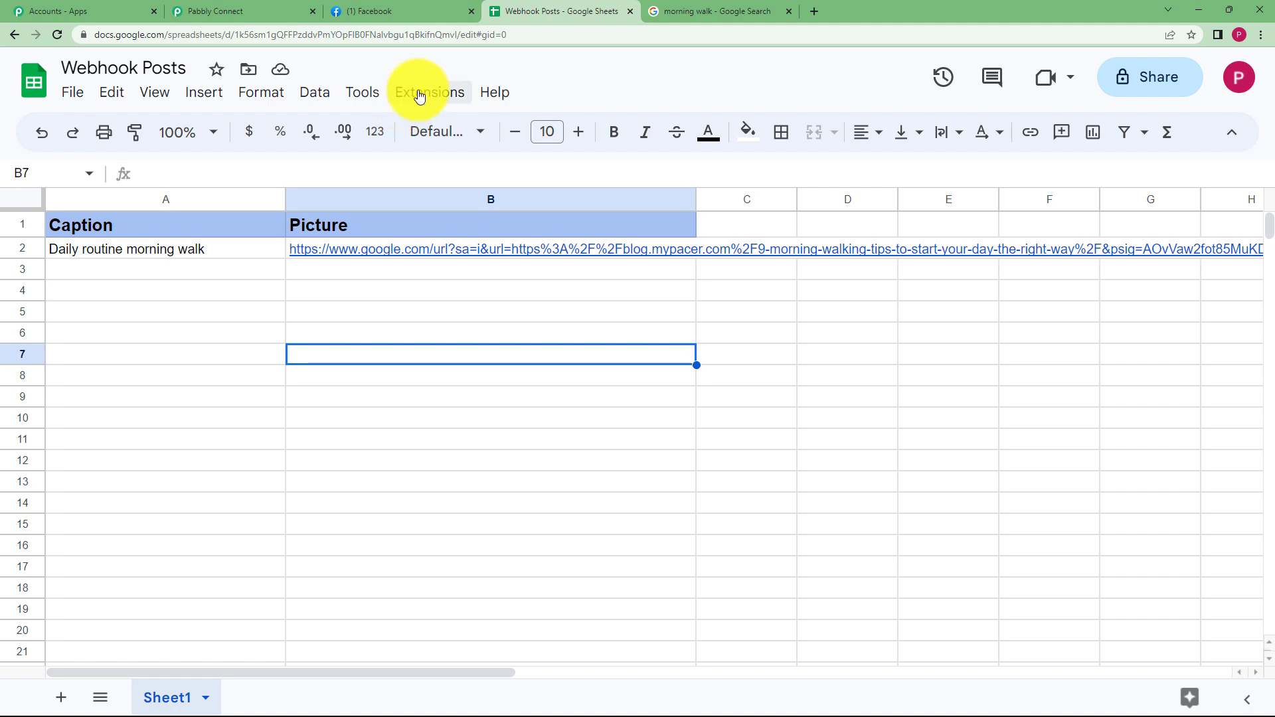
Step: Copy the Pabbly Webhook URL and start capturing a response, then return to the sheet
{"action": "left_click", "coordinate": [265, 9]}
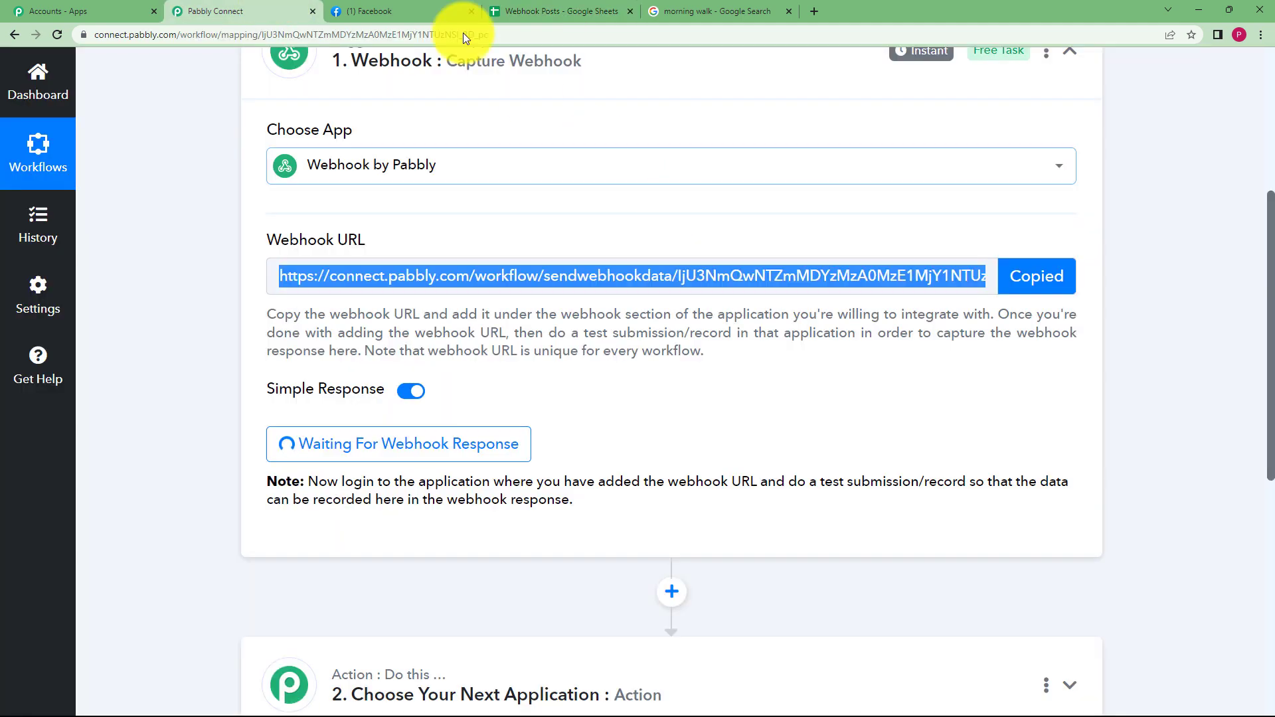
{"action": "mouse_move", "coordinate": [350, 391]}
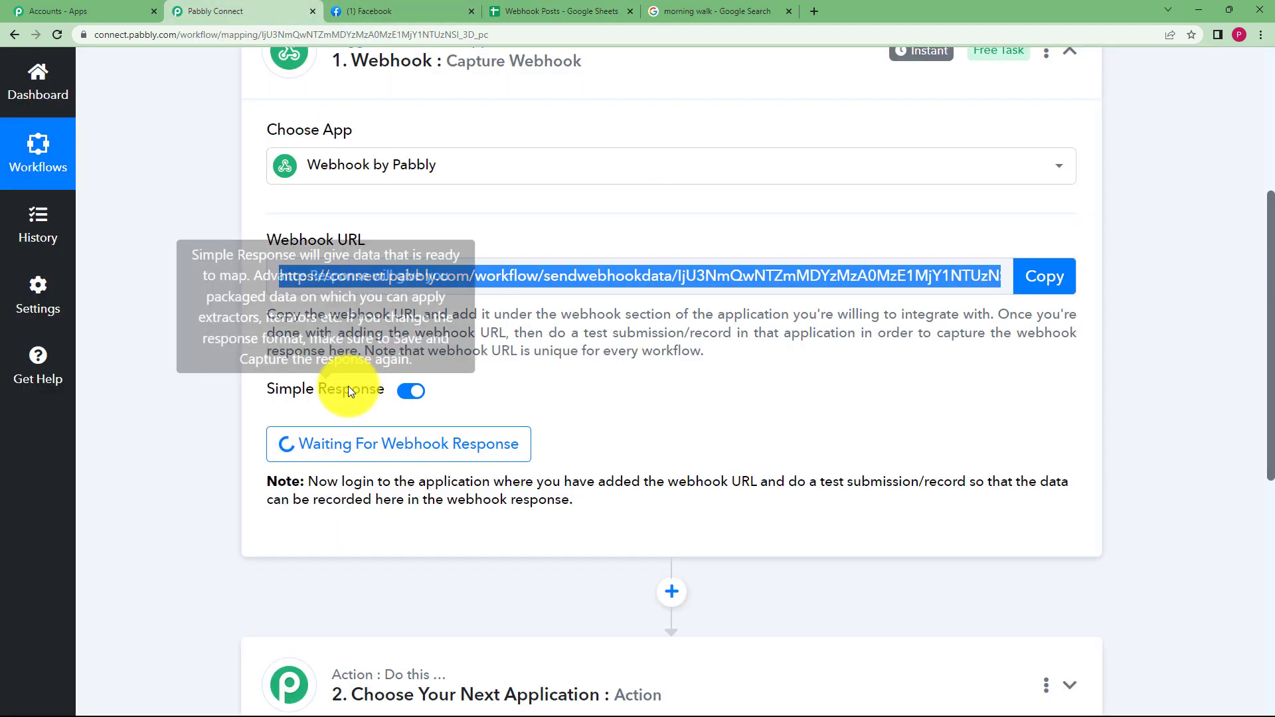
{"action": "left_click", "coordinate": [445, 11]}
{"action": "left_click", "coordinate": [591, 10]}
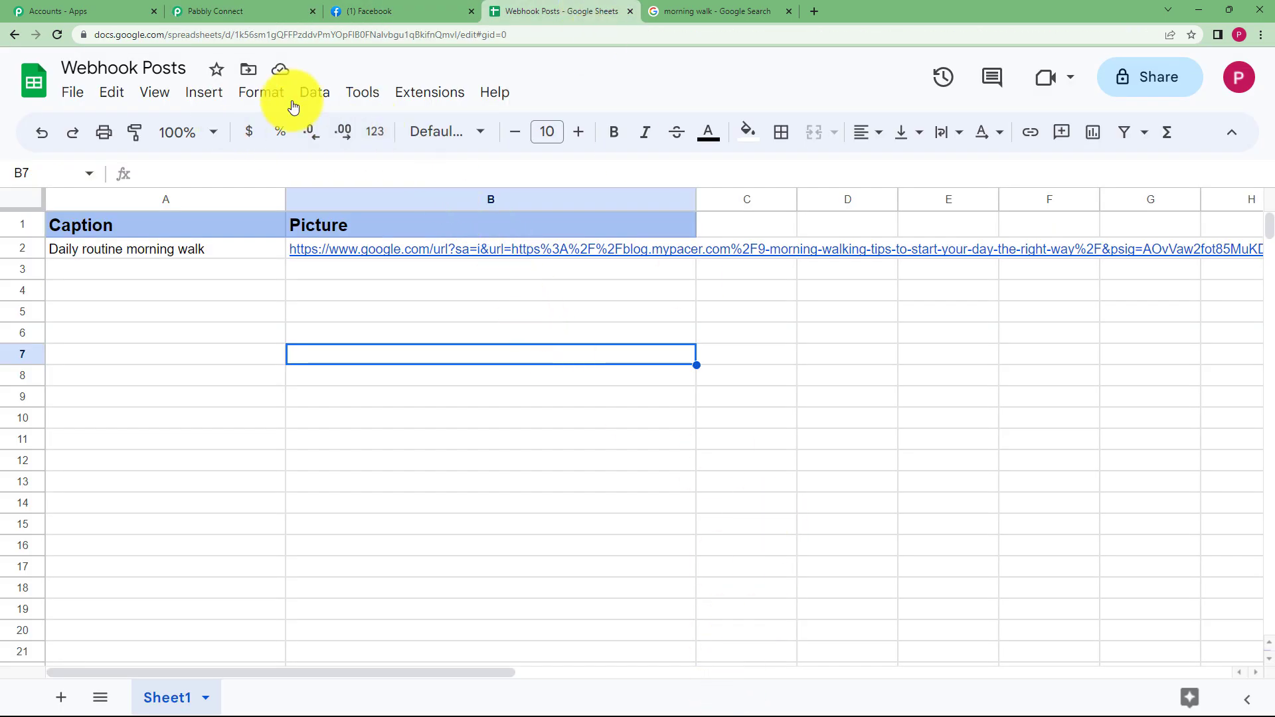
Step: Save the Pabbly webhook Initial Setup with the webhook URL and trigger column B
{"action": "left_click", "coordinate": [425, 97]}
{"action": "mouse_move", "coordinate": [494, 282]}
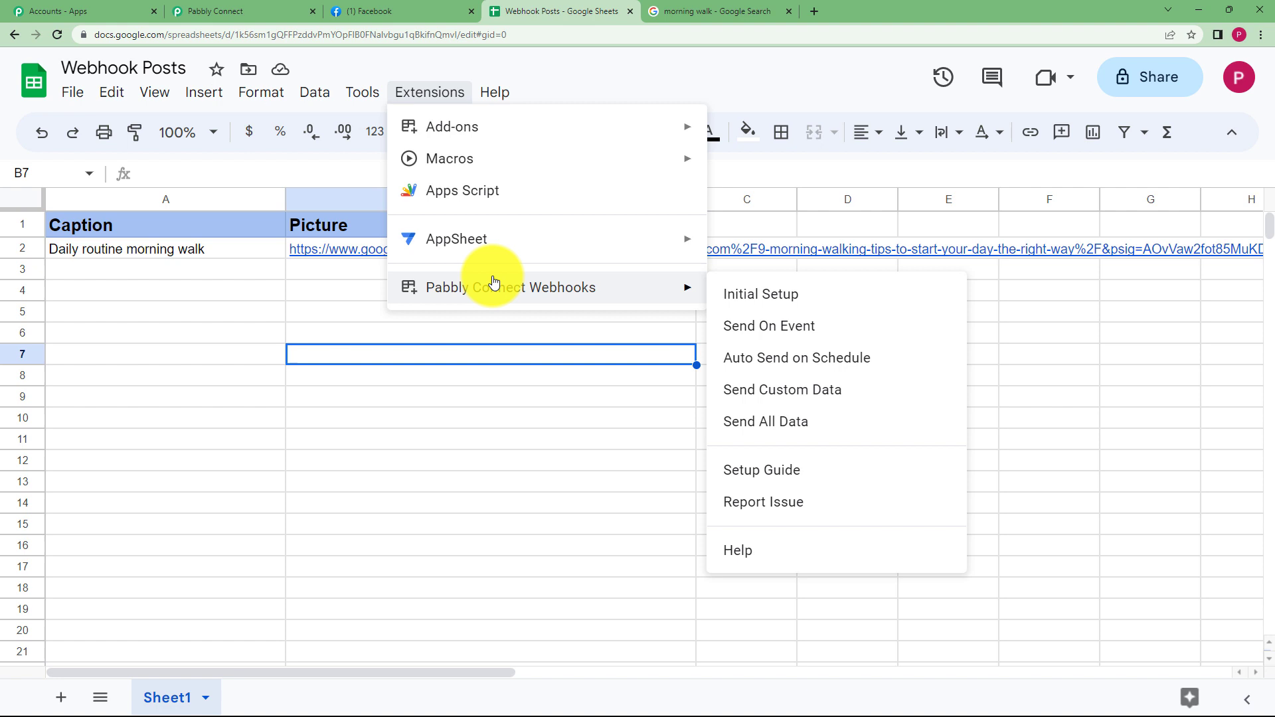
{"action": "left_click", "coordinate": [753, 294]}
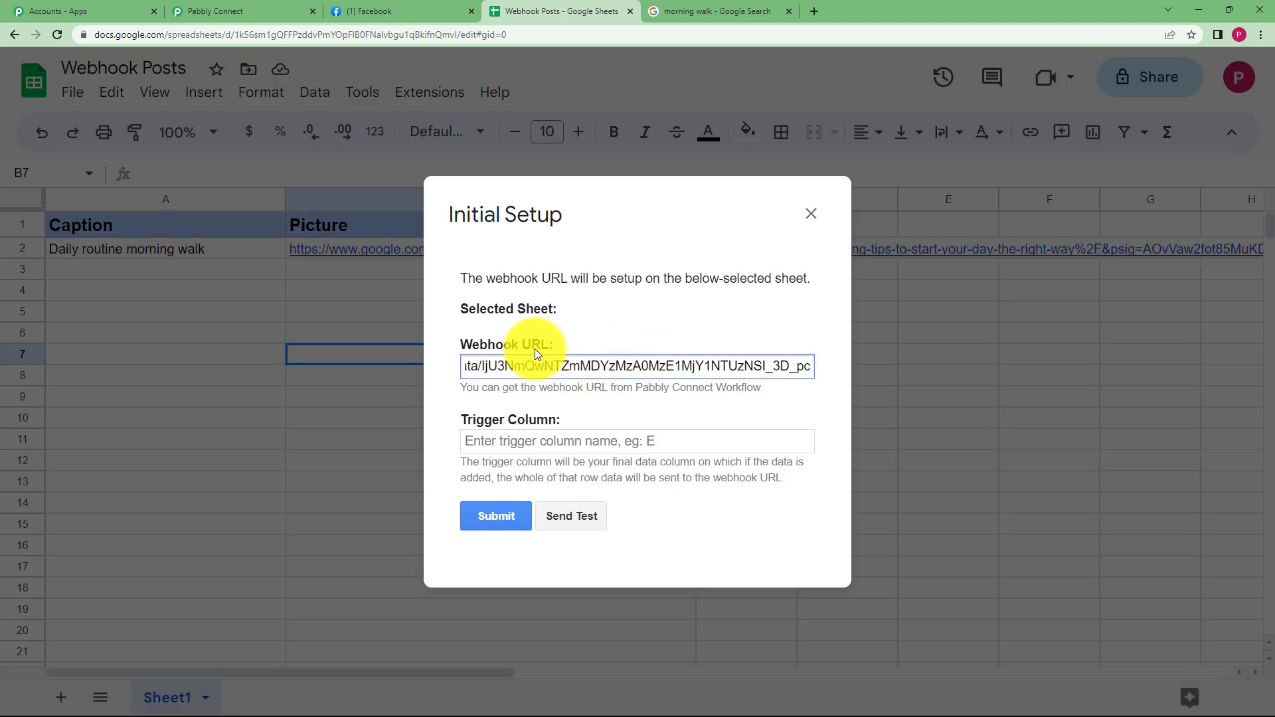
{"action": "left_click", "coordinate": [605, 449]}
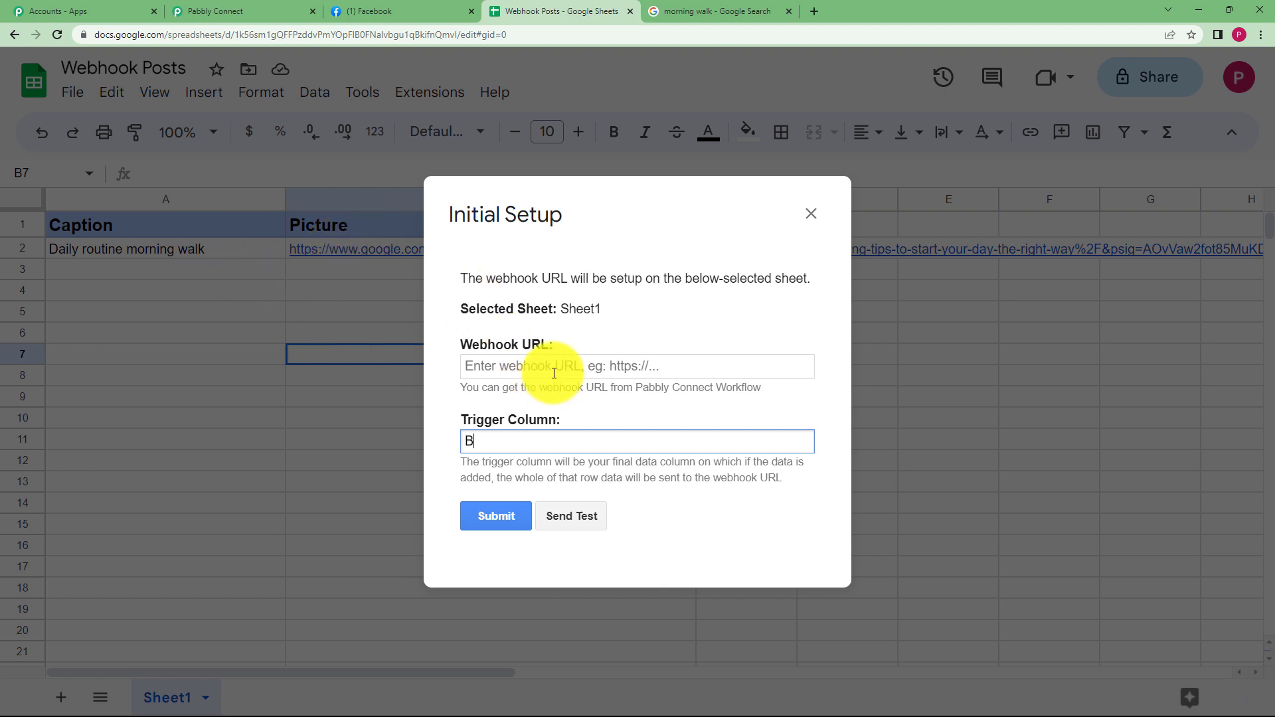
{"action": "left_click", "coordinate": [512, 508]}
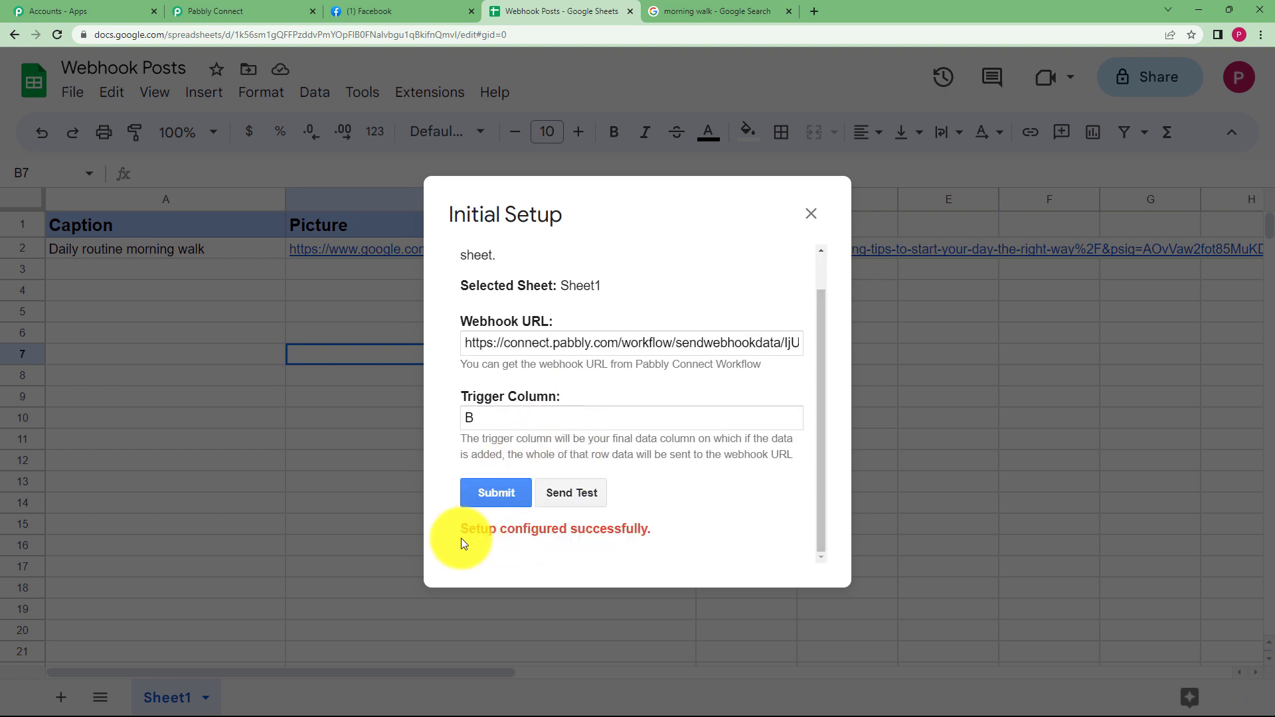
Step: Send the Caption and Picture row as test data and check the success message
{"action": "left_click", "coordinate": [587, 498]}
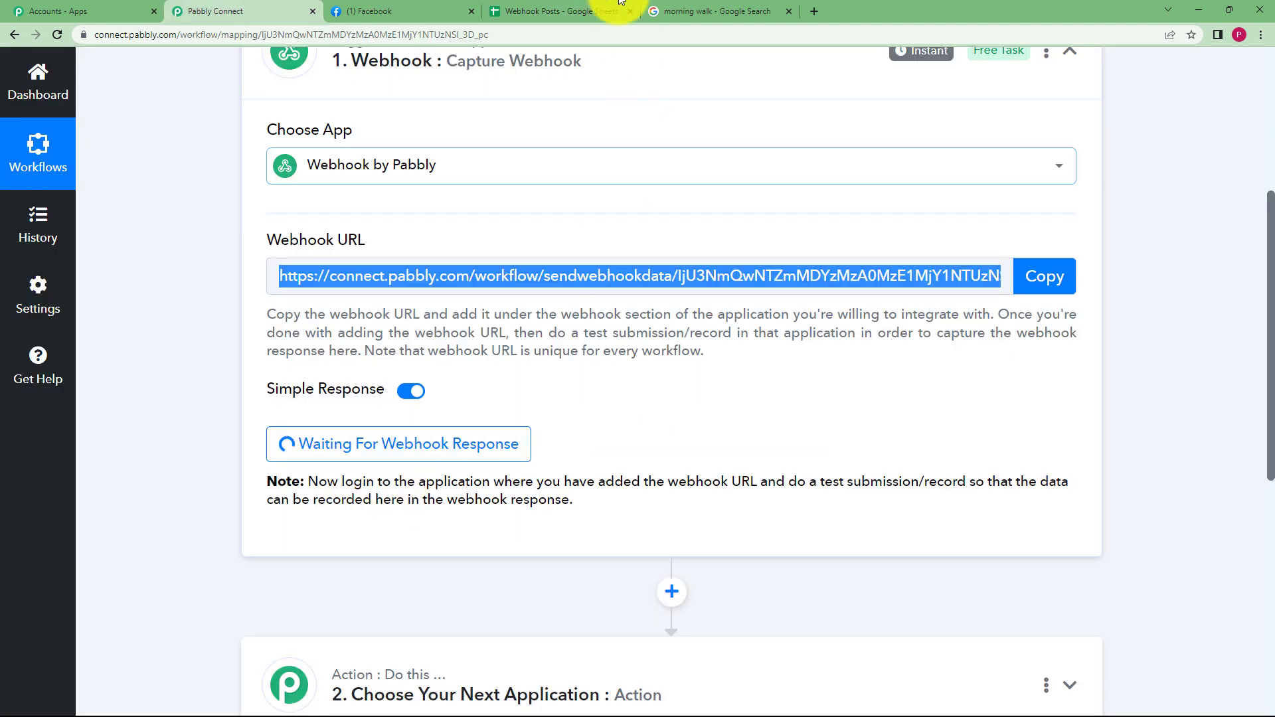
{"action": "left_click", "coordinate": [583, 7]}
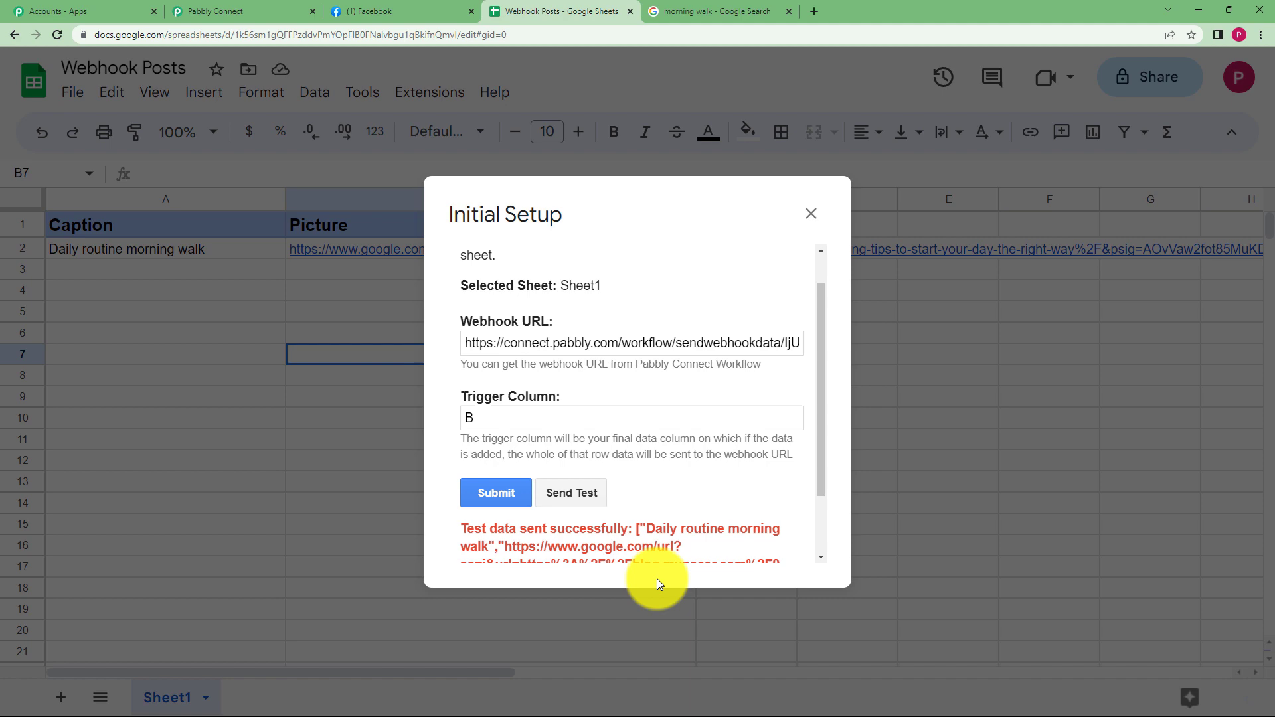
{"action": "scroll", "coordinate": [611, 484], "scroll_direction": "down", "scroll_amount": 2}
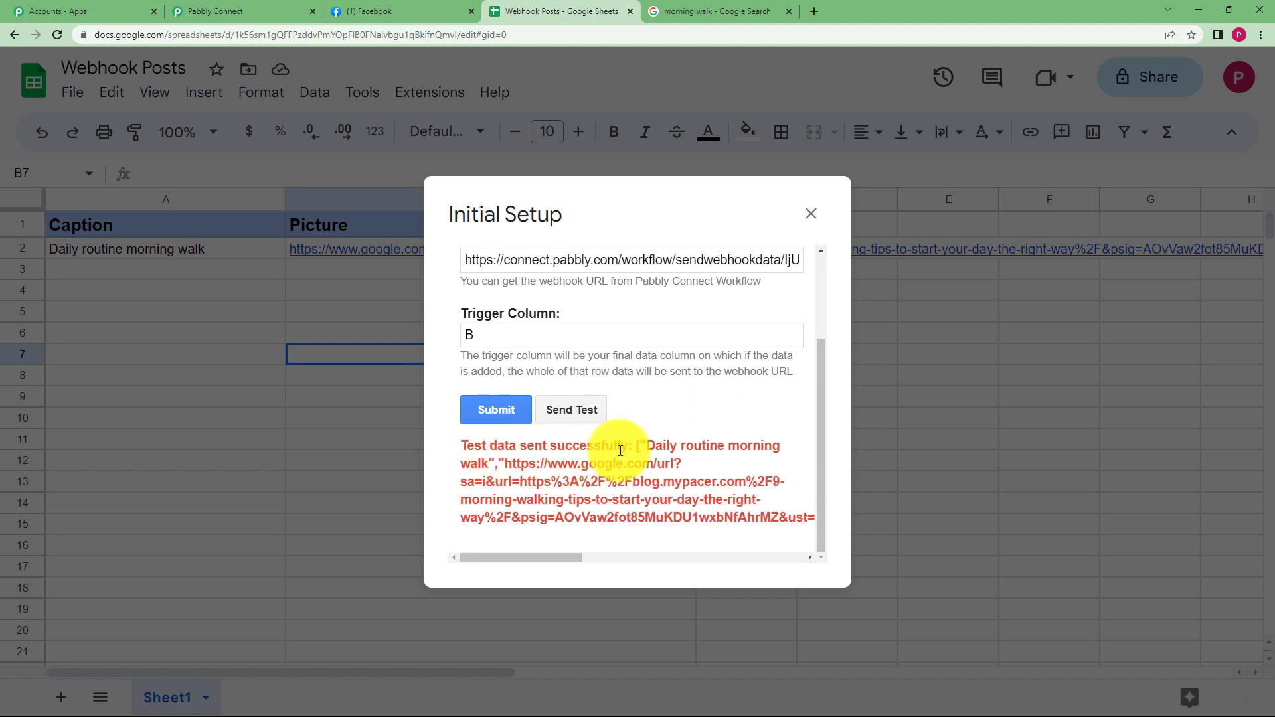
Step: Close the setup dialog and verify Pabbly captured the Caption and Picture values
{"action": "left_click", "coordinate": [812, 214]}
{"action": "left_click", "coordinate": [242, 10]}
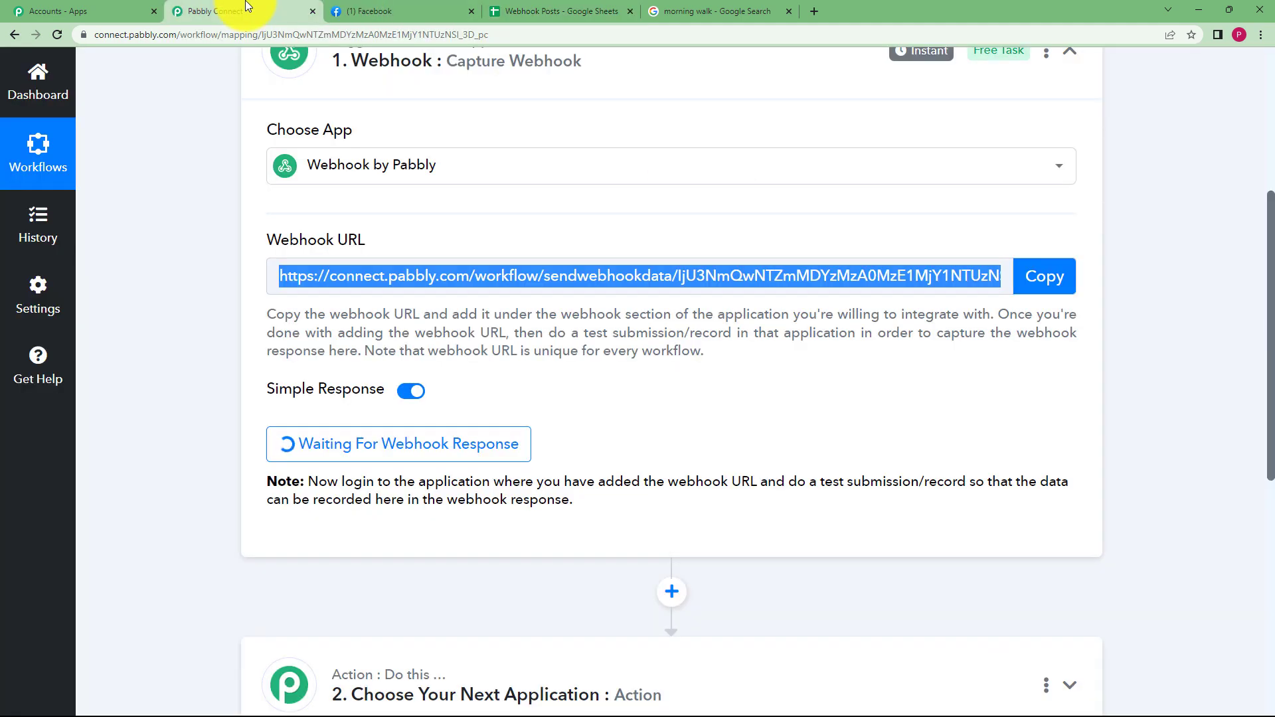
{"action": "scroll", "coordinate": [653, 461], "scroll_direction": "down", "scroll_amount": 3}
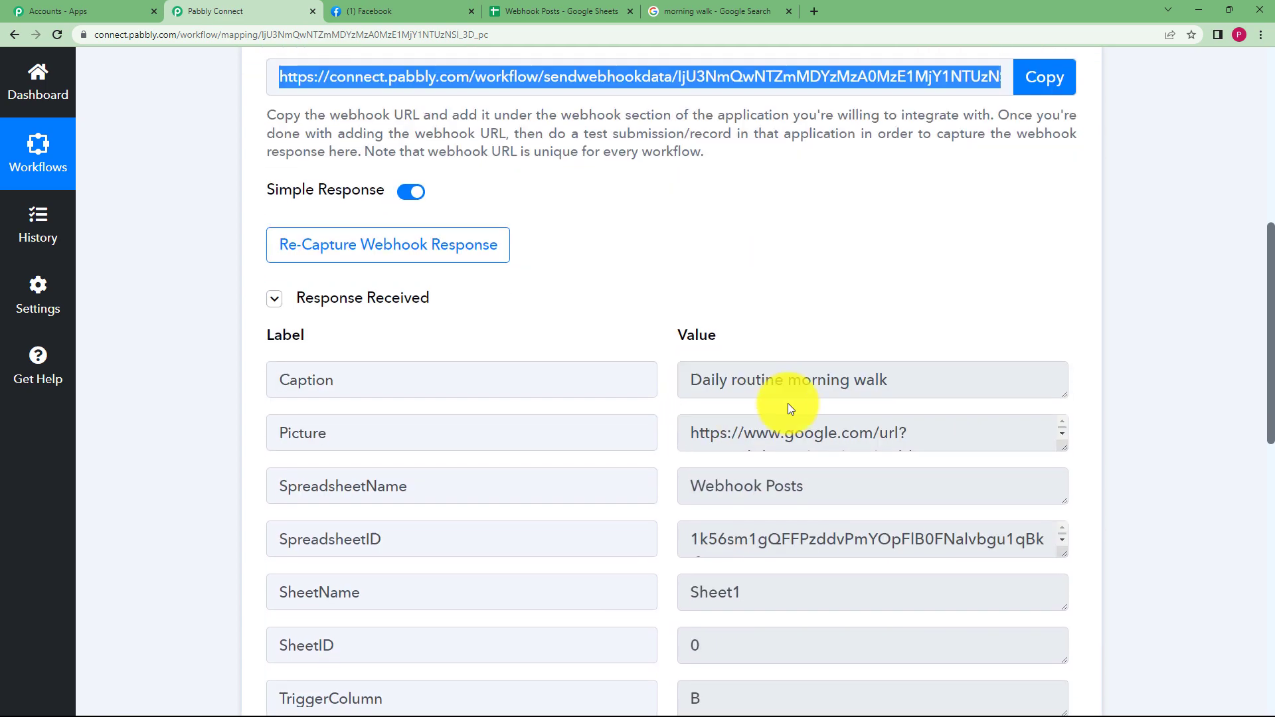
{"action": "left_click_drag", "start_coordinate": [892, 380], "coordinate": [631, 403]}
{"action": "left_click", "coordinate": [926, 429]}
{"action": "scroll", "coordinate": [926, 431], "scroll_direction": "down", "scroll_amount": 3}
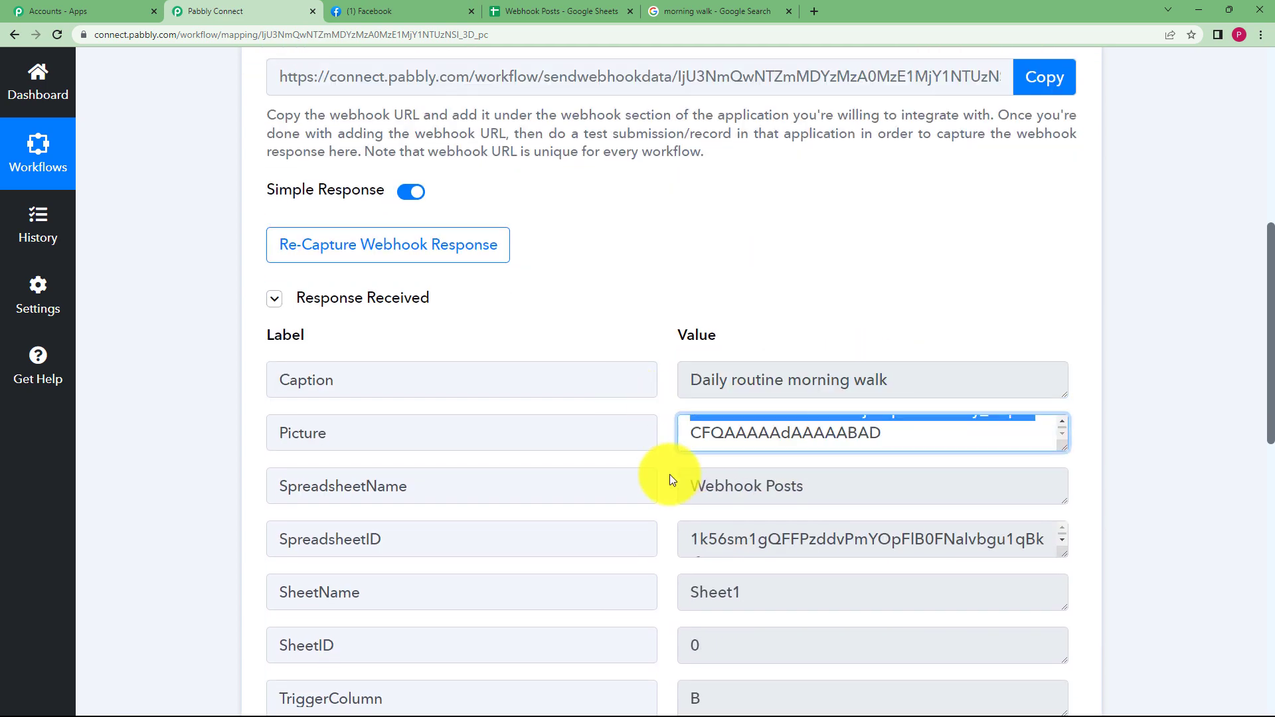
{"action": "left_click", "coordinate": [532, 265]}
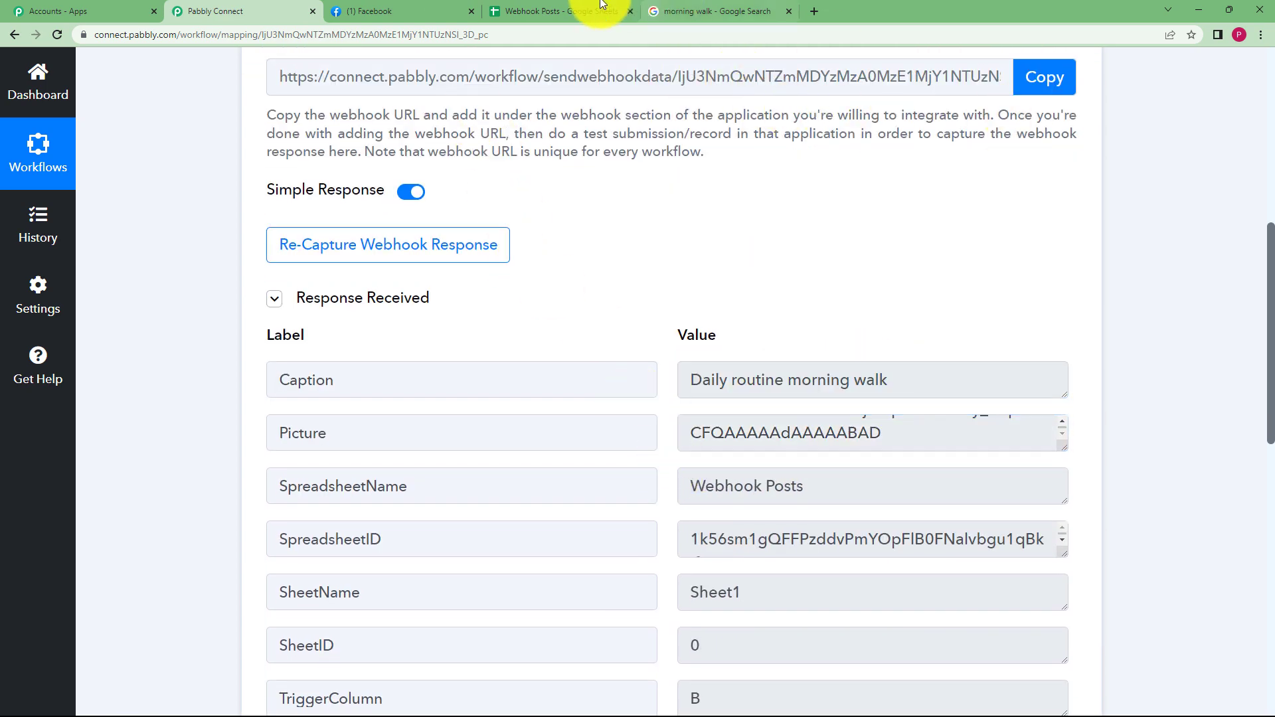
Step: Return to Webhook Posts and select empty cells in column A
{"action": "left_click", "coordinate": [579, 11]}
{"action": "left_click", "coordinate": [193, 277]}
{"action": "left_click", "coordinate": [185, 307]}
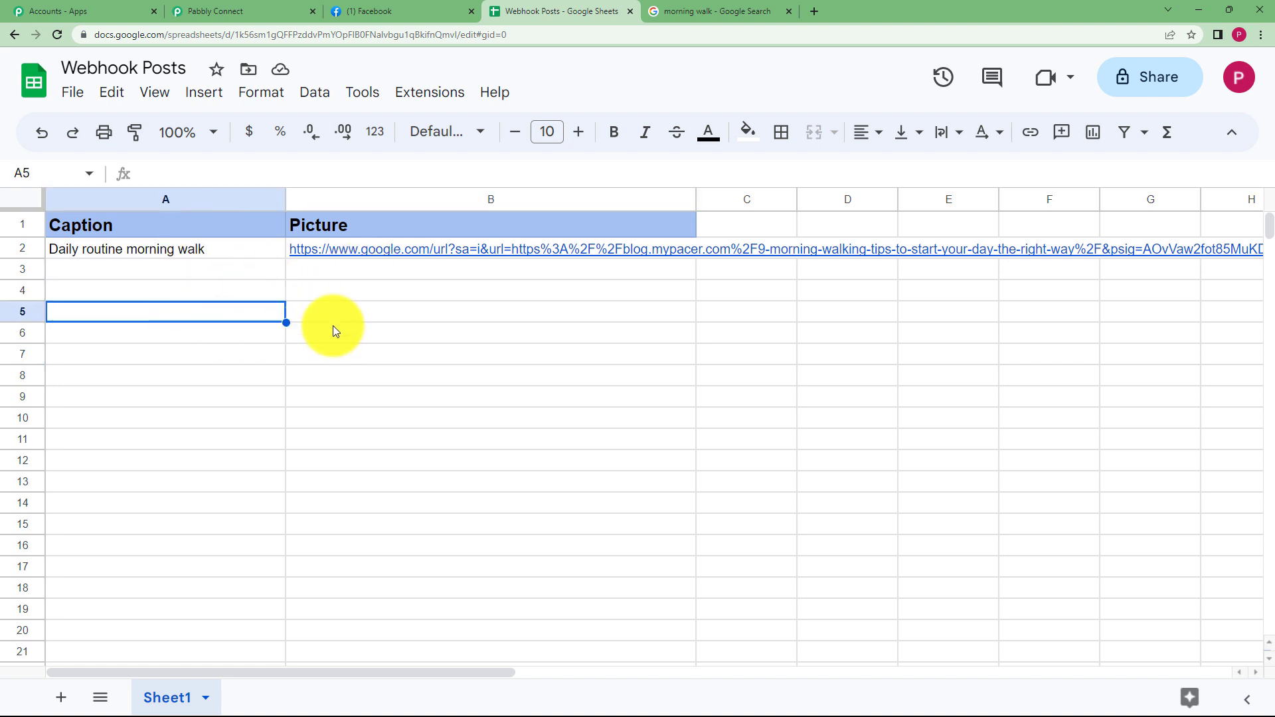
Step: Enable Send On Event under Pabbly Connect Webhooks, then go back to the workflow
{"action": "left_click", "coordinate": [429, 92]}
{"action": "mouse_move", "coordinate": [487, 292]}
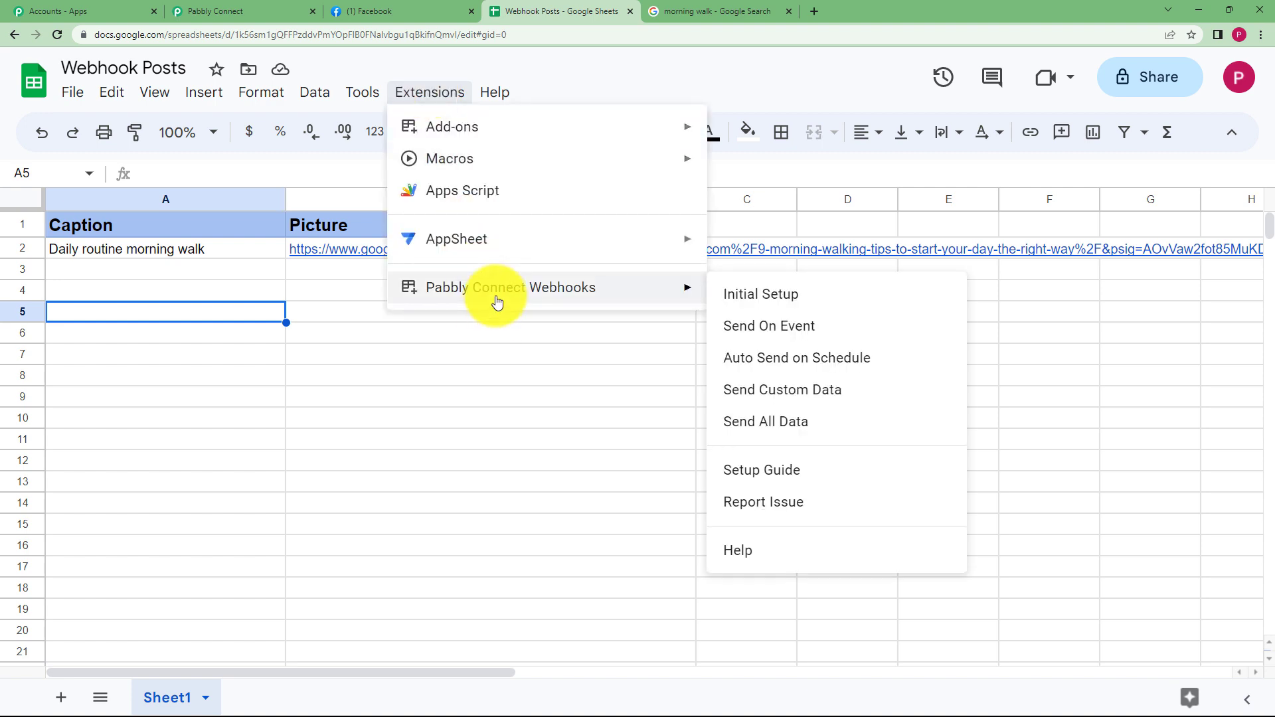
{"action": "left_click", "coordinate": [824, 326]}
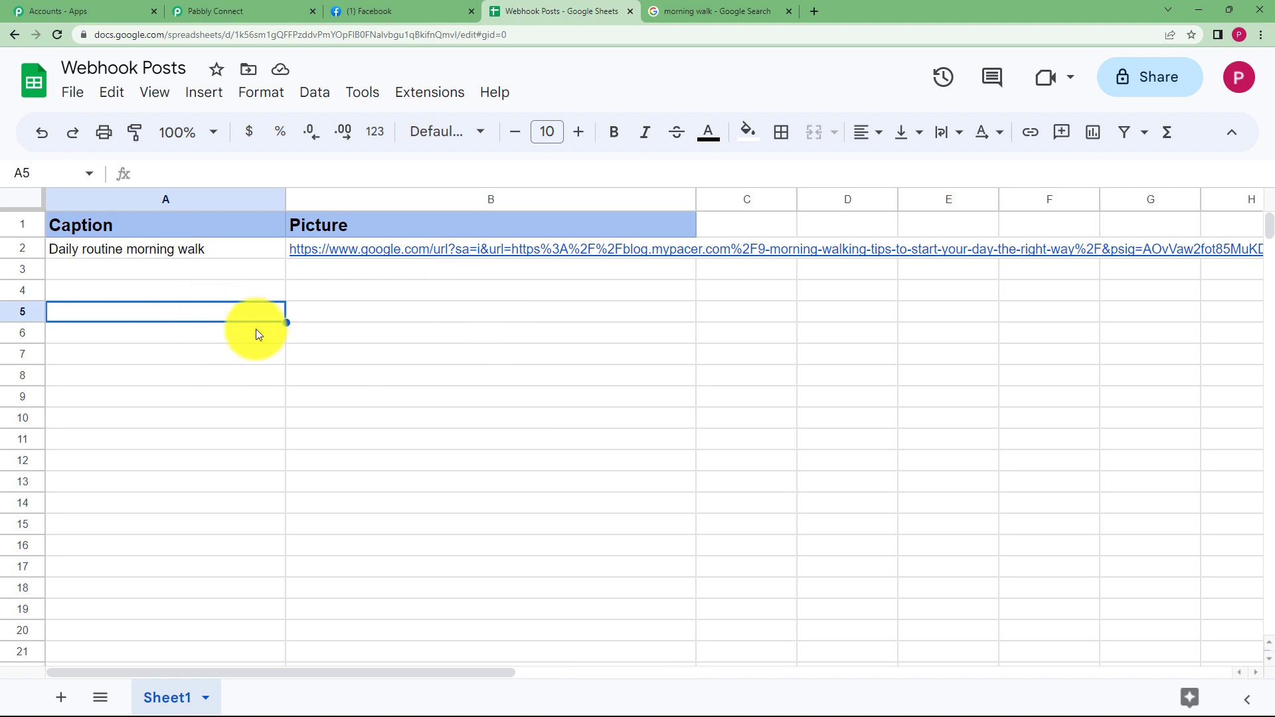
{"action": "left_click", "coordinate": [275, 11]}
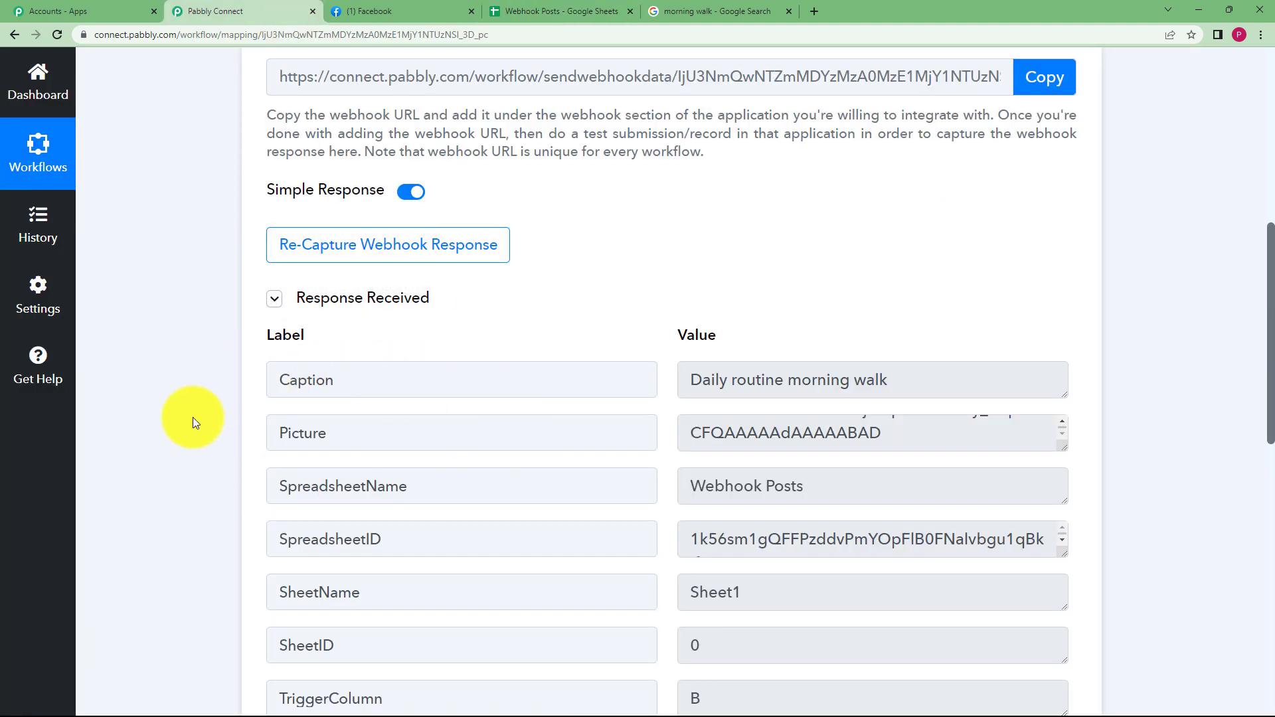
{"action": "scroll", "coordinate": [228, 417], "scroll_direction": "down", "scroll_amount": 3}
Step: Collapse the Webhook trigger and set the action to Facebook Pages' Create Page Post
{"action": "scroll", "coordinate": [230, 405], "scroll_direction": "up", "scroll_amount": 4}
{"action": "scroll", "coordinate": [229, 400], "scroll_direction": "up", "scroll_amount": 3}
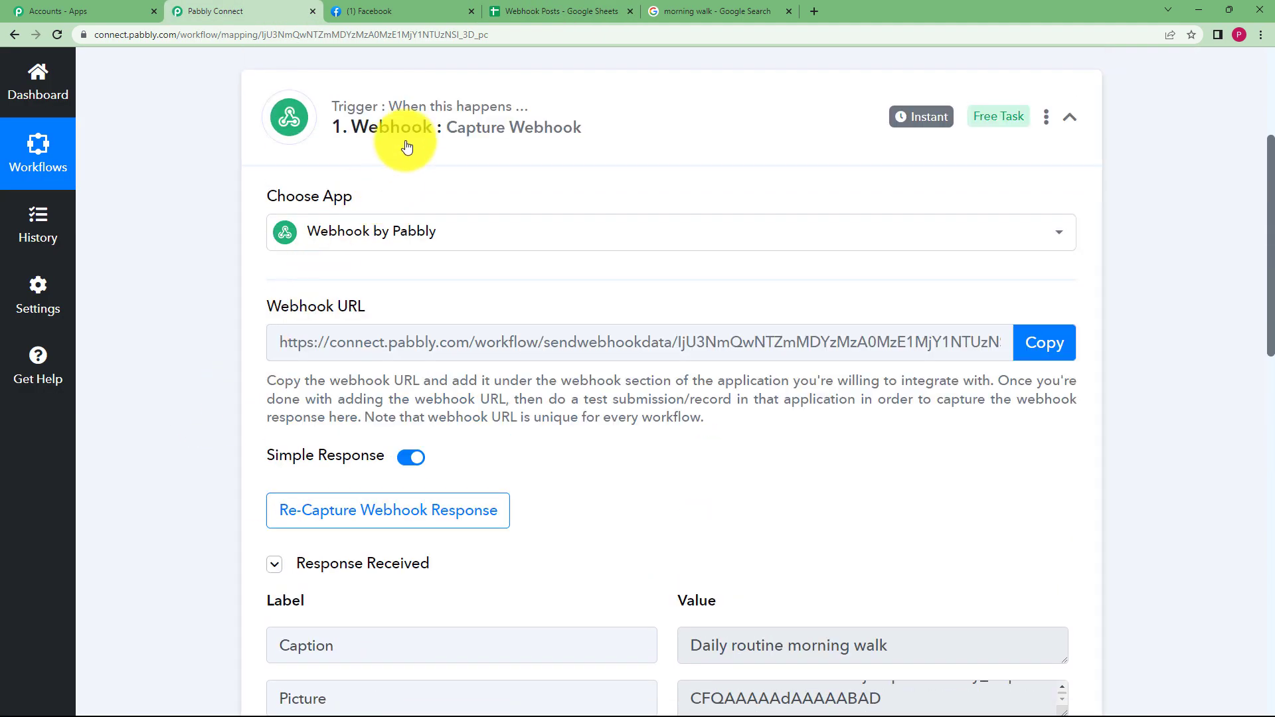
{"action": "left_click", "coordinate": [401, 140]}
{"action": "left_click", "coordinate": [397, 331]}
{"action": "left_click", "coordinate": [414, 407]}
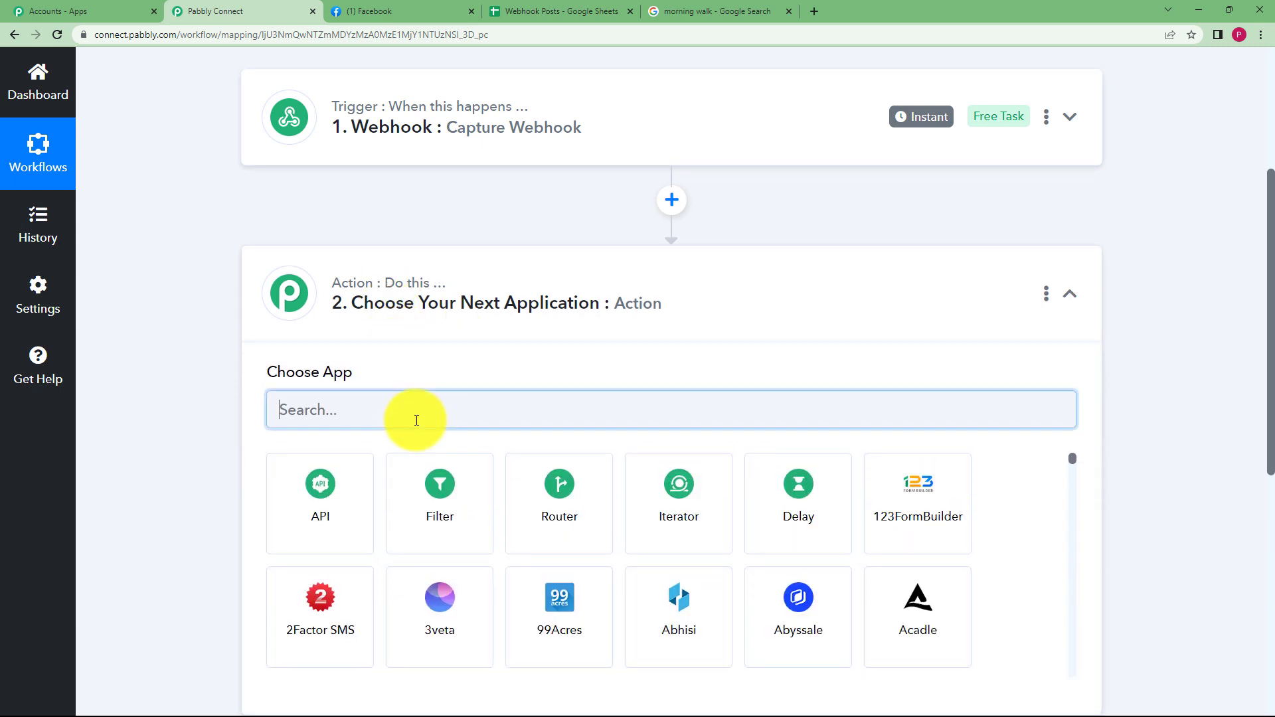
{"action": "type", "text": "facebb"}
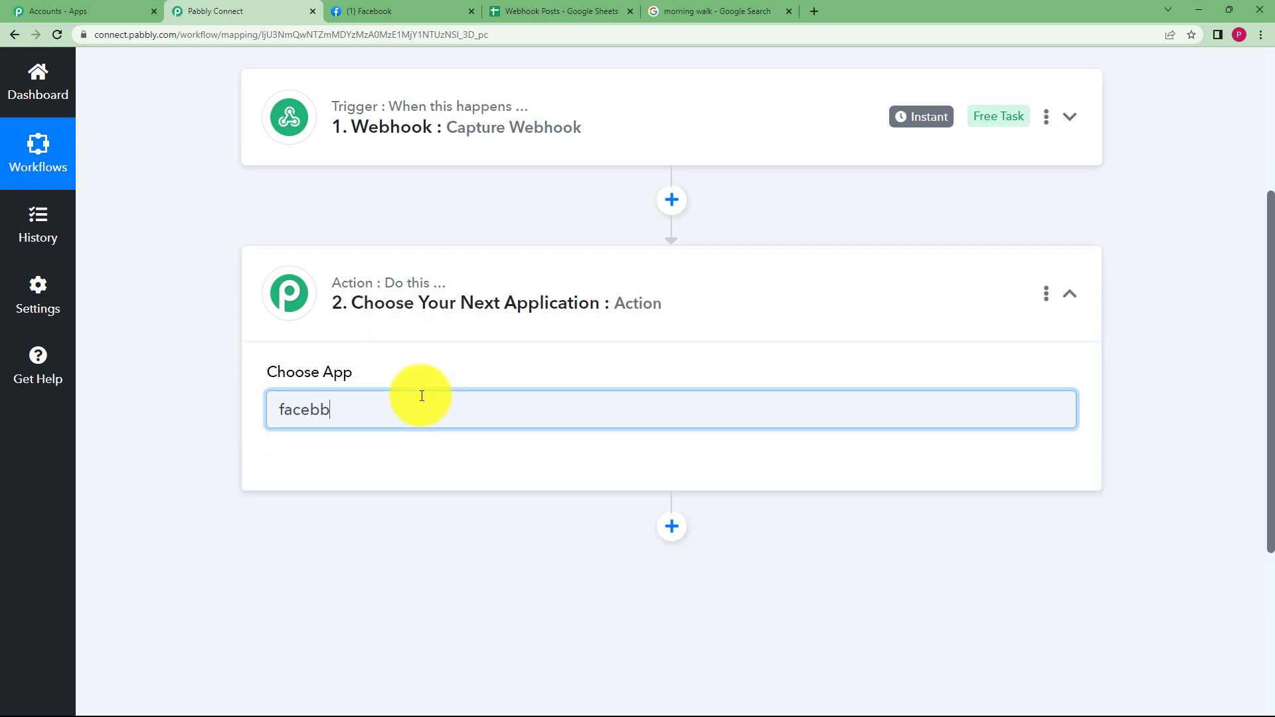
{"action": "type", "text": "ok"}
{"action": "key", "text": "BackSpace"}
{"action": "key", "text": "BackSpace"}
{"action": "key", "text": "BackSpace"}
{"action": "type", "text": "ook Pages"}
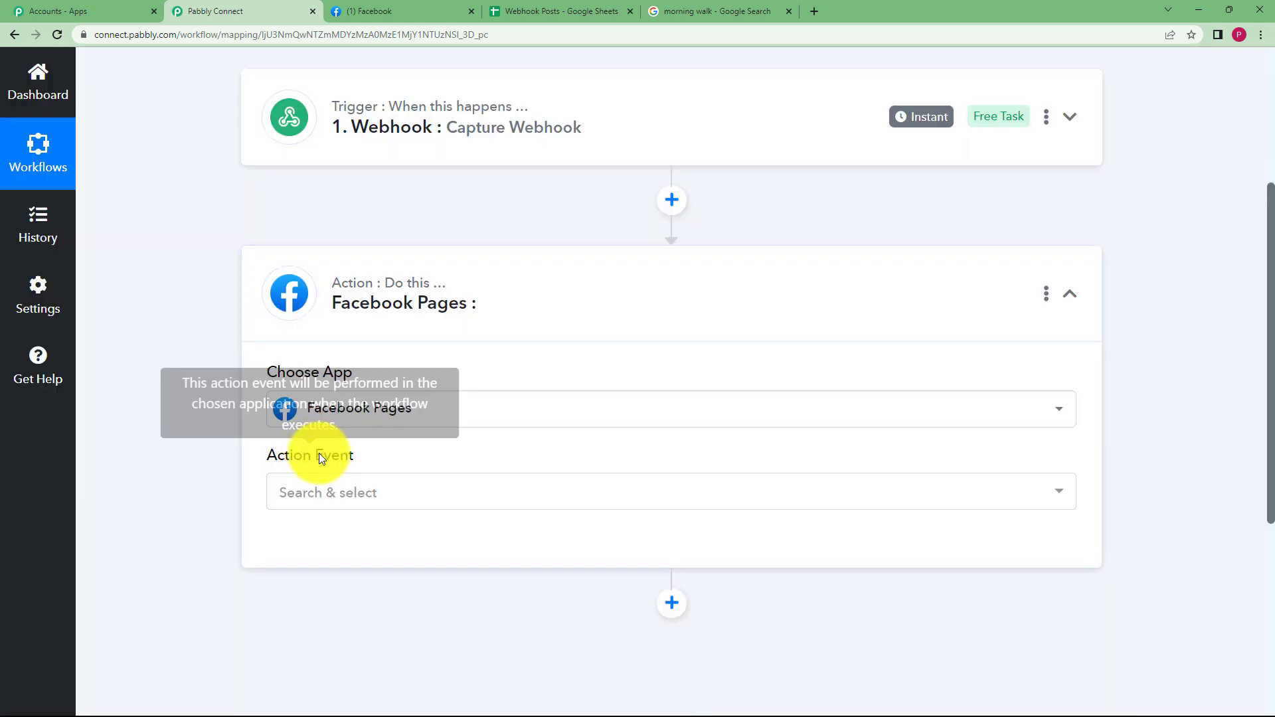
{"action": "left_click", "coordinate": [324, 495]}
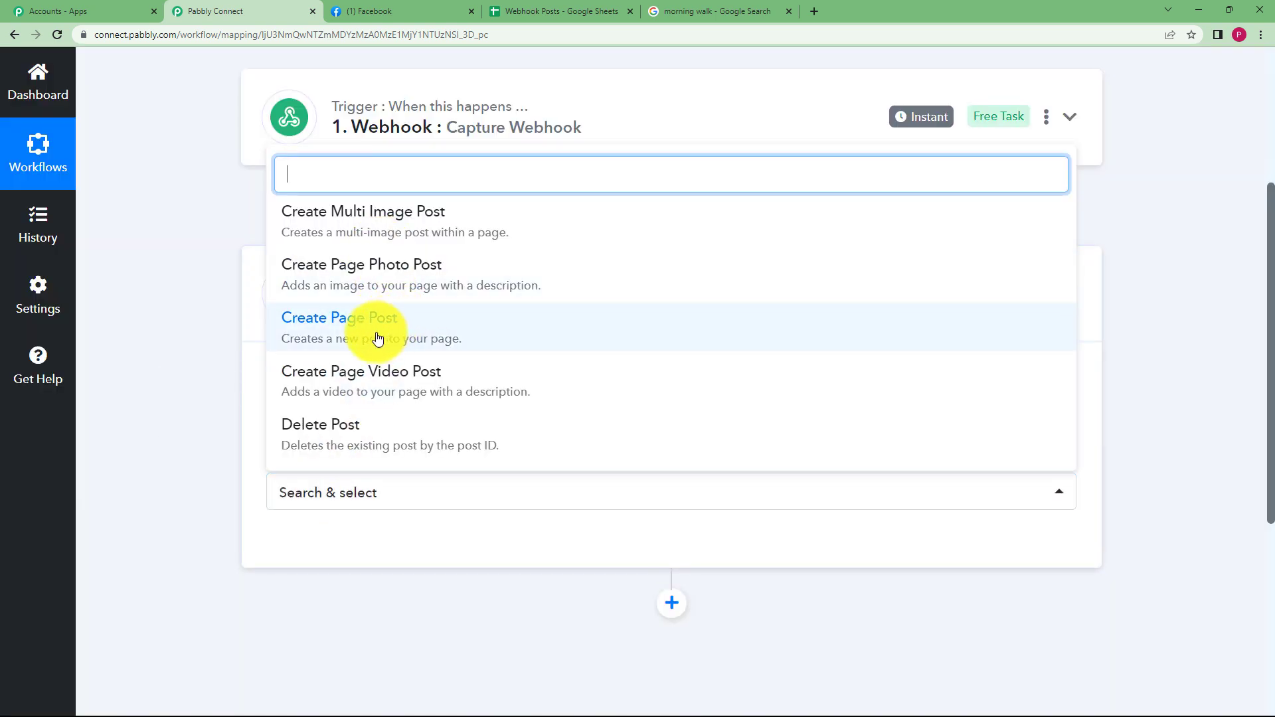
{"action": "left_click", "coordinate": [338, 338]}
Step: Add a new Facebook Pages connection and authorize Pabbly Connect in the Facebook window
{"action": "left_click", "coordinate": [305, 541]}
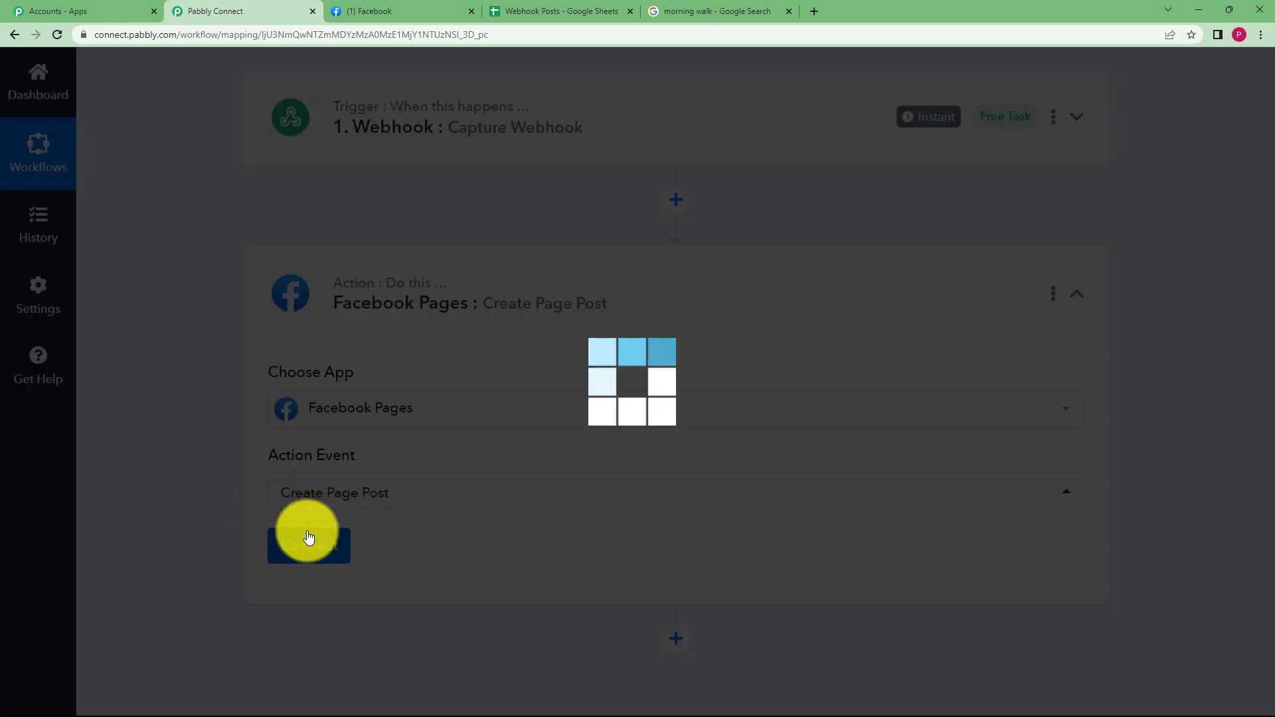
{"action": "left_click", "coordinate": [600, 250]}
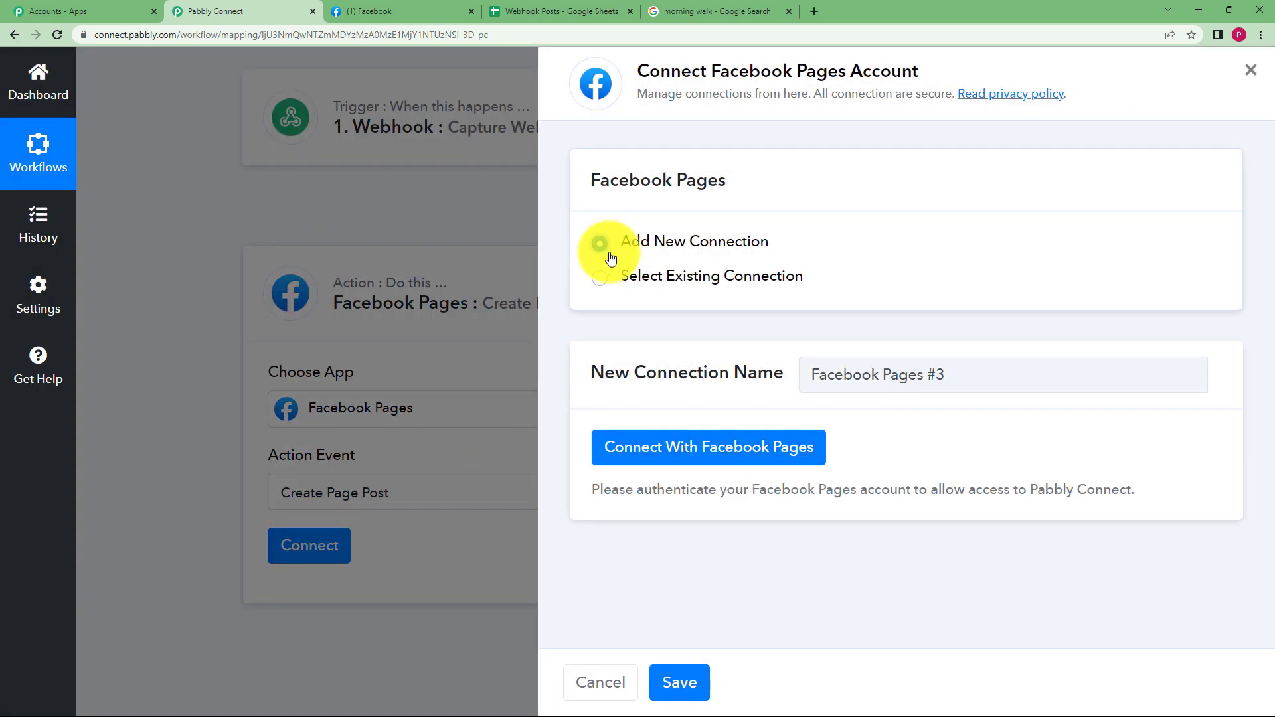
{"action": "left_click", "coordinate": [339, 10]}
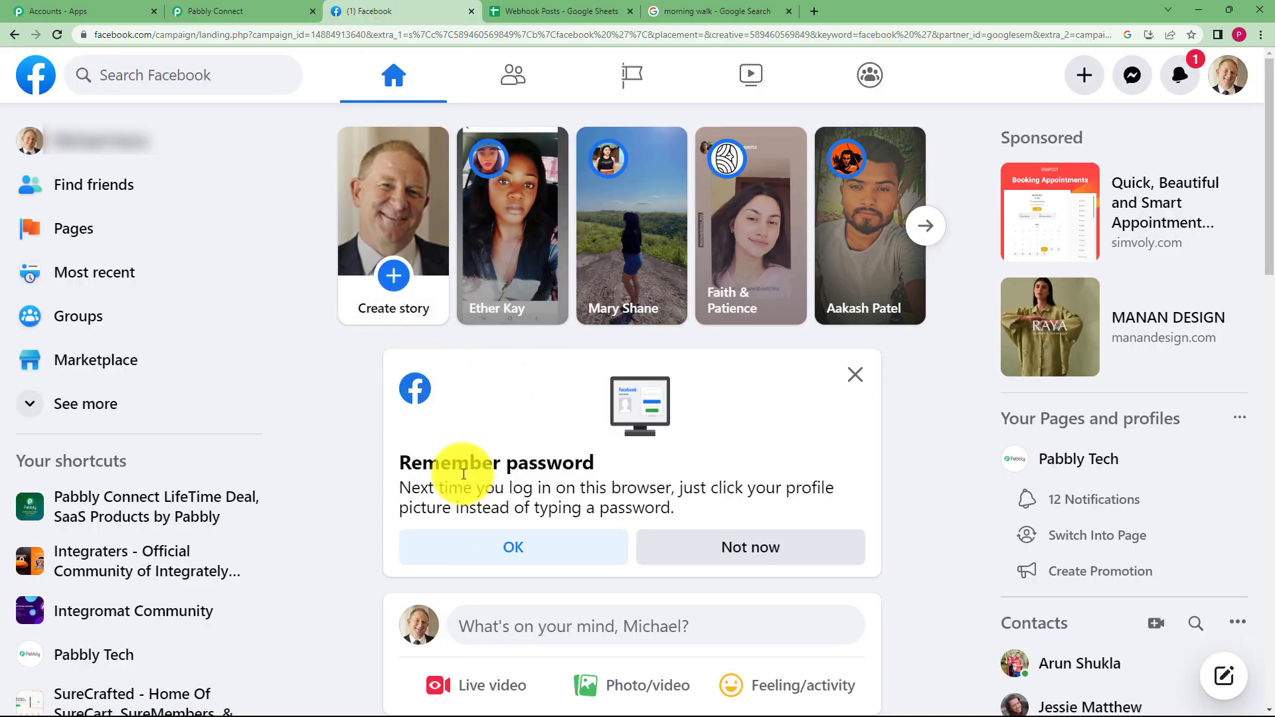
{"action": "left_click", "coordinate": [256, 10]}
{"action": "left_click", "coordinate": [680, 465]}
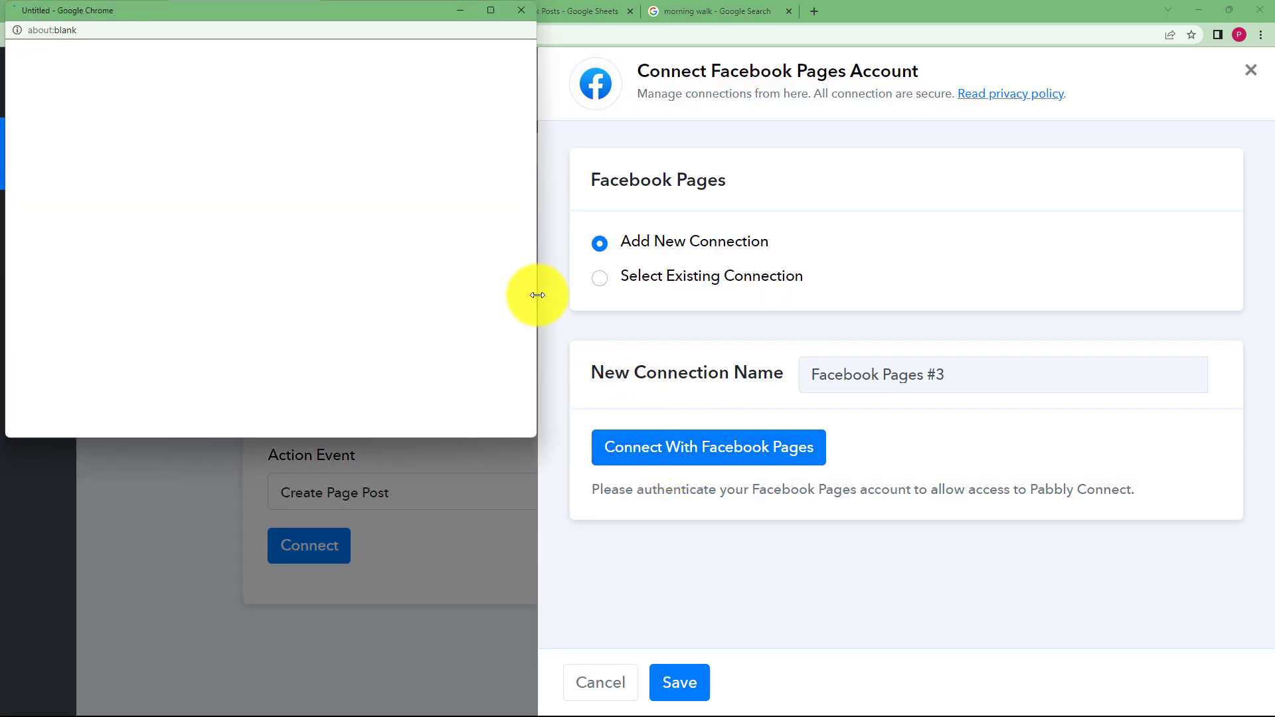
{"action": "left_click_drag", "start_coordinate": [538, 295], "coordinate": [857, 332]}
{"action": "left_click_drag", "start_coordinate": [496, 437], "coordinate": [498, 578]}
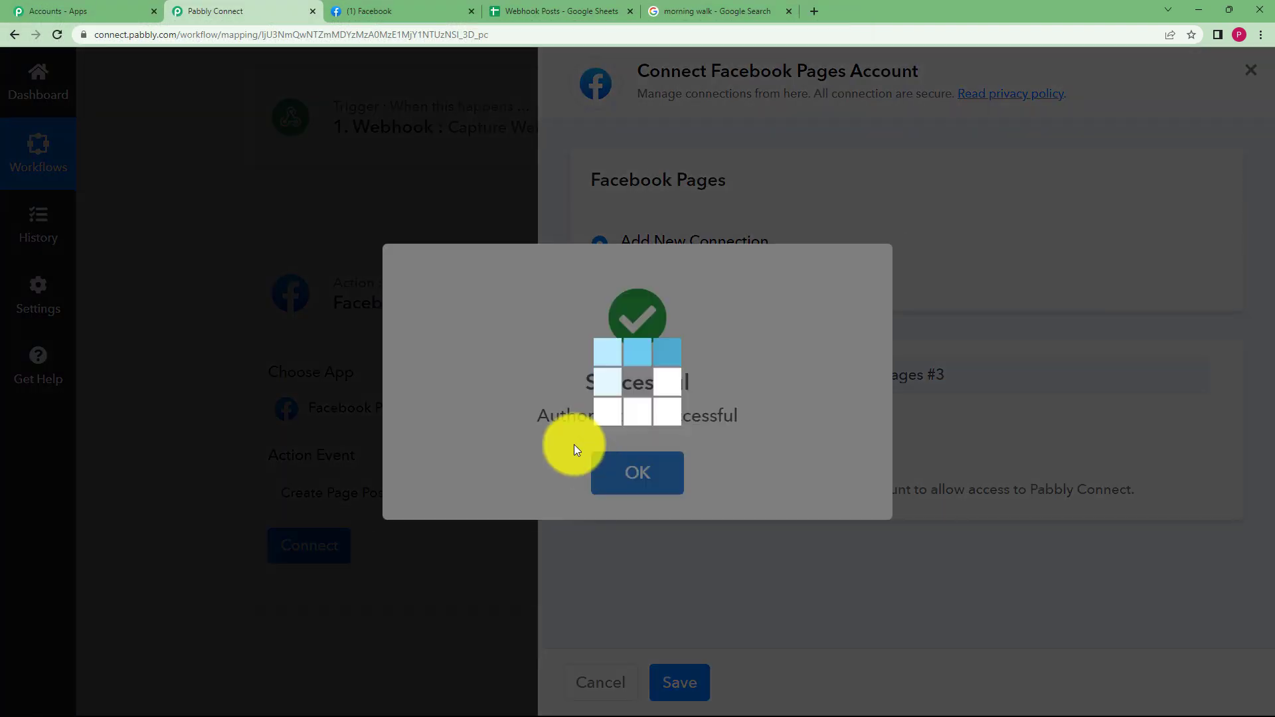
{"action": "scroll", "coordinate": [178, 460], "scroll_direction": "down", "scroll_amount": 3}
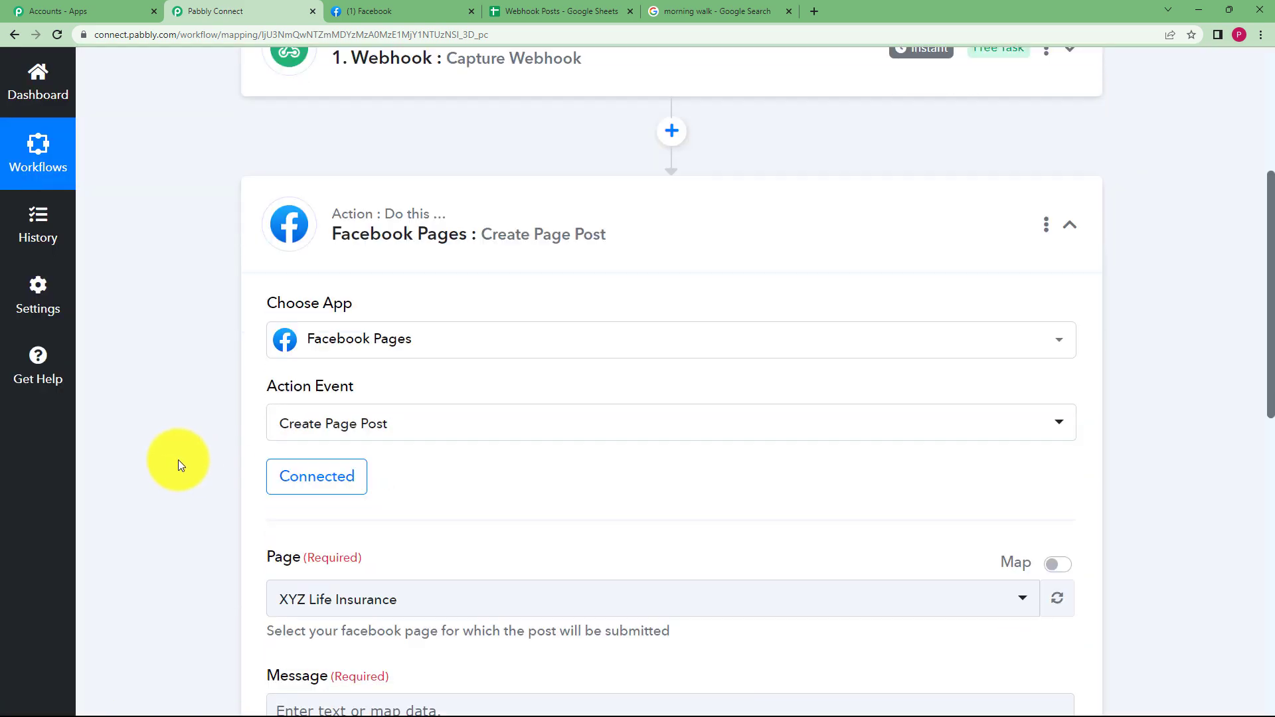
{"action": "scroll", "coordinate": [187, 453], "scroll_direction": "down", "scroll_amount": 3}
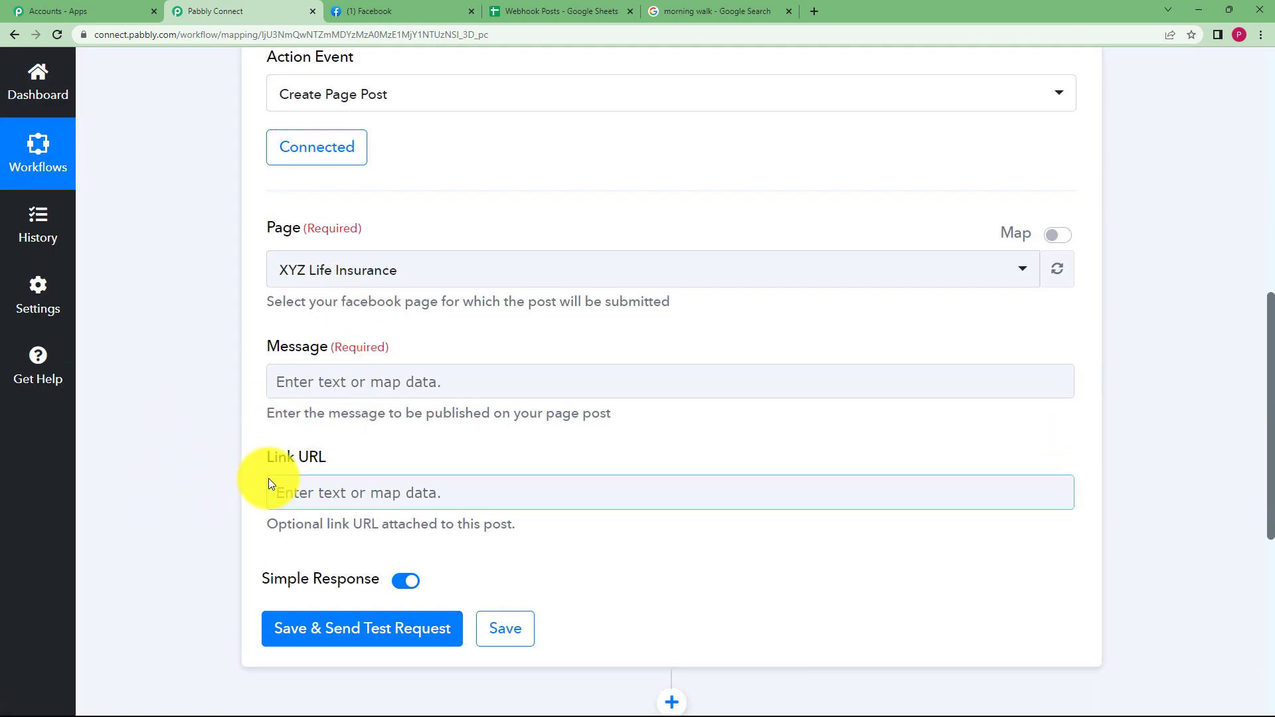
Step: Find the Guest Events page among Facebook's managed pages, then search 'gue' in the Page dropdown
{"action": "left_click", "coordinate": [311, 287]}
{"action": "left_click", "coordinate": [425, 8]}
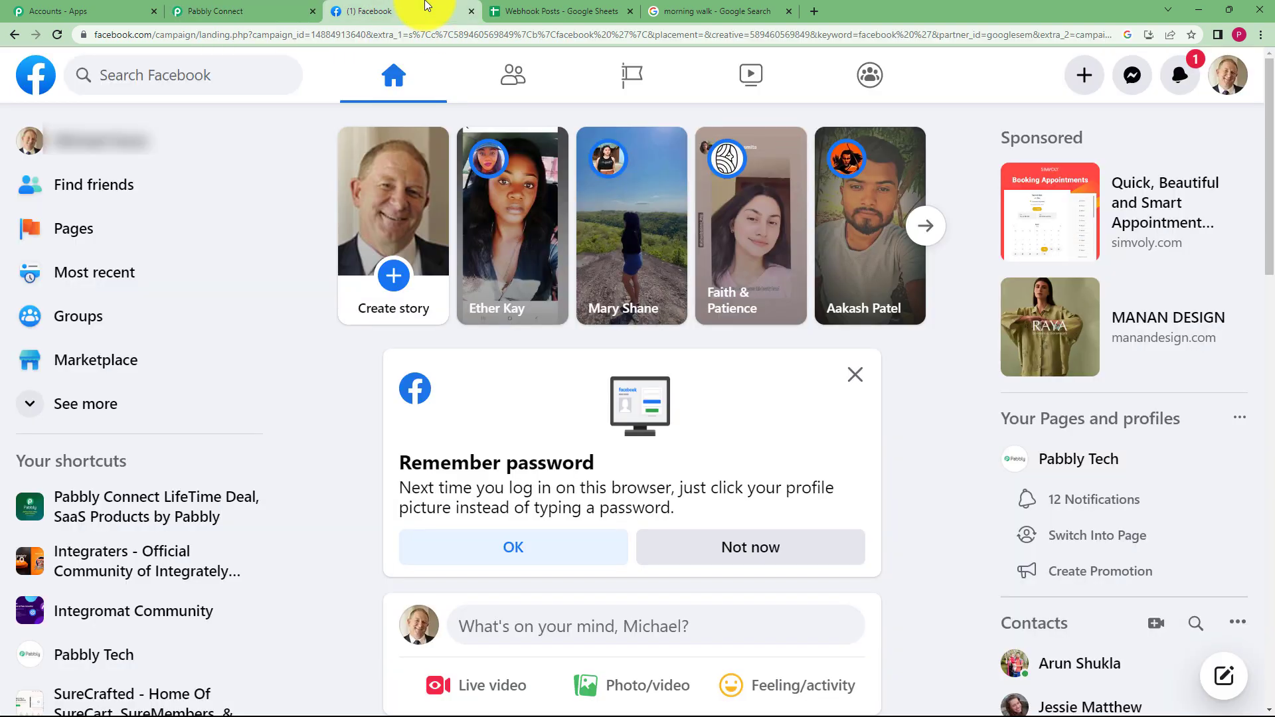
{"action": "left_click", "coordinate": [141, 224]}
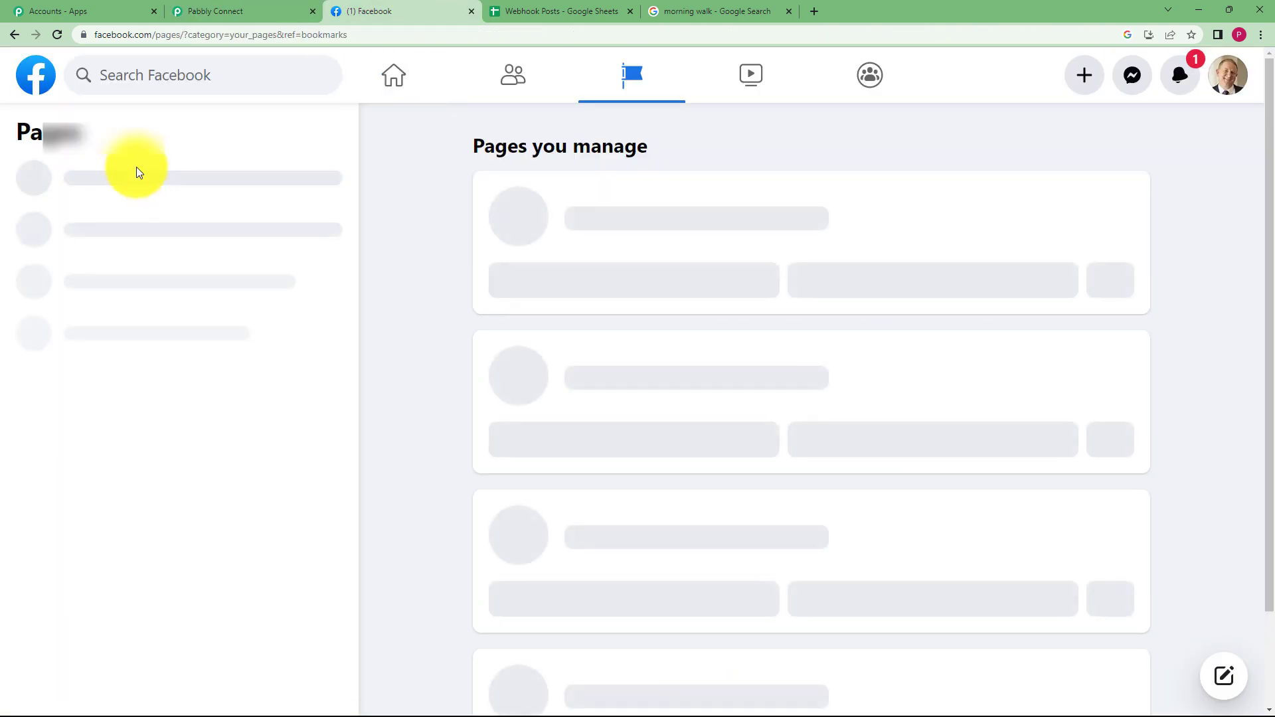
{"action": "scroll", "coordinate": [617, 349], "scroll_direction": "down", "scroll_amount": 5}
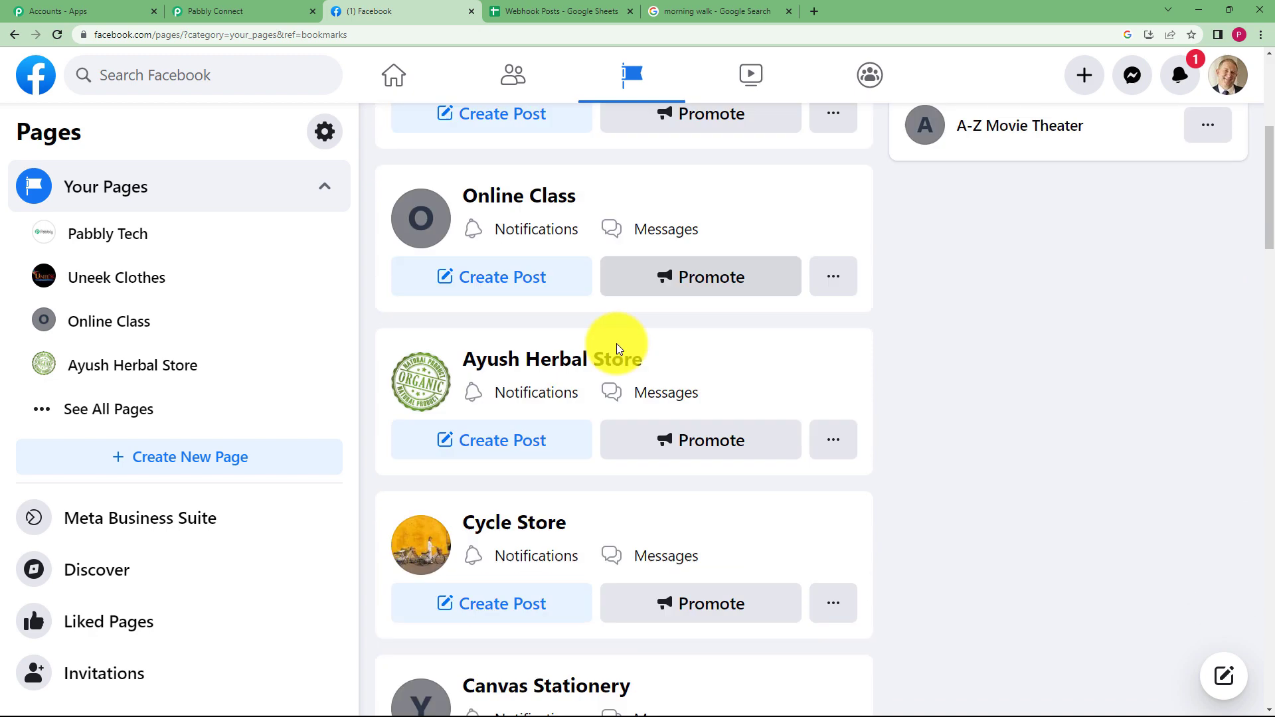
{"action": "scroll", "coordinate": [618, 348], "scroll_direction": "down", "scroll_amount": 14}
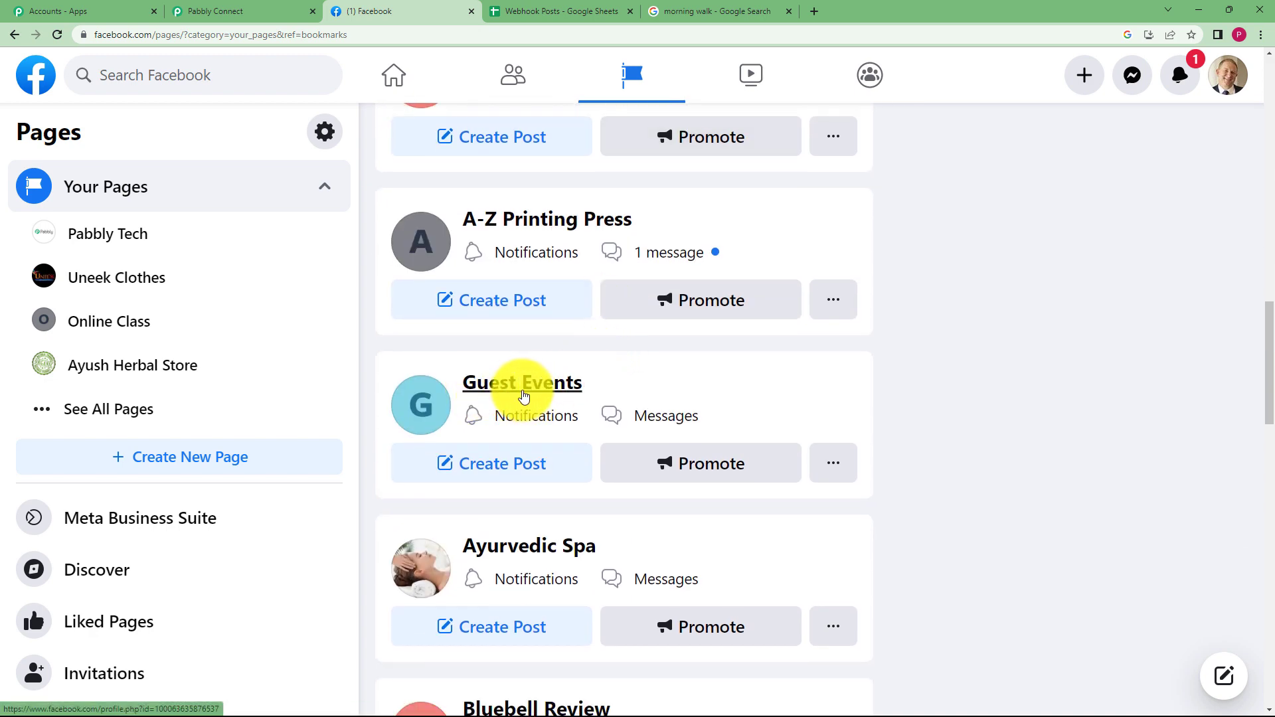
{"action": "left_click", "coordinate": [491, 384]}
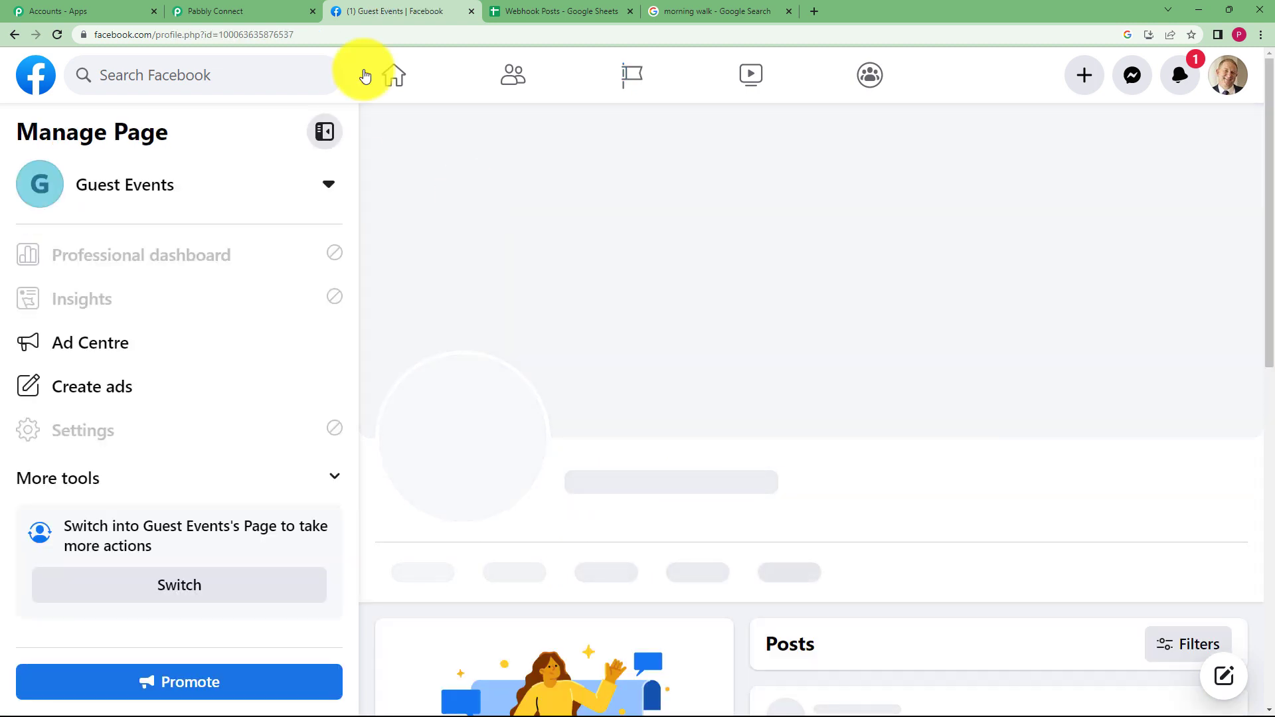
{"action": "left_click", "coordinate": [251, 12]}
{"action": "type", "text": "gue"}
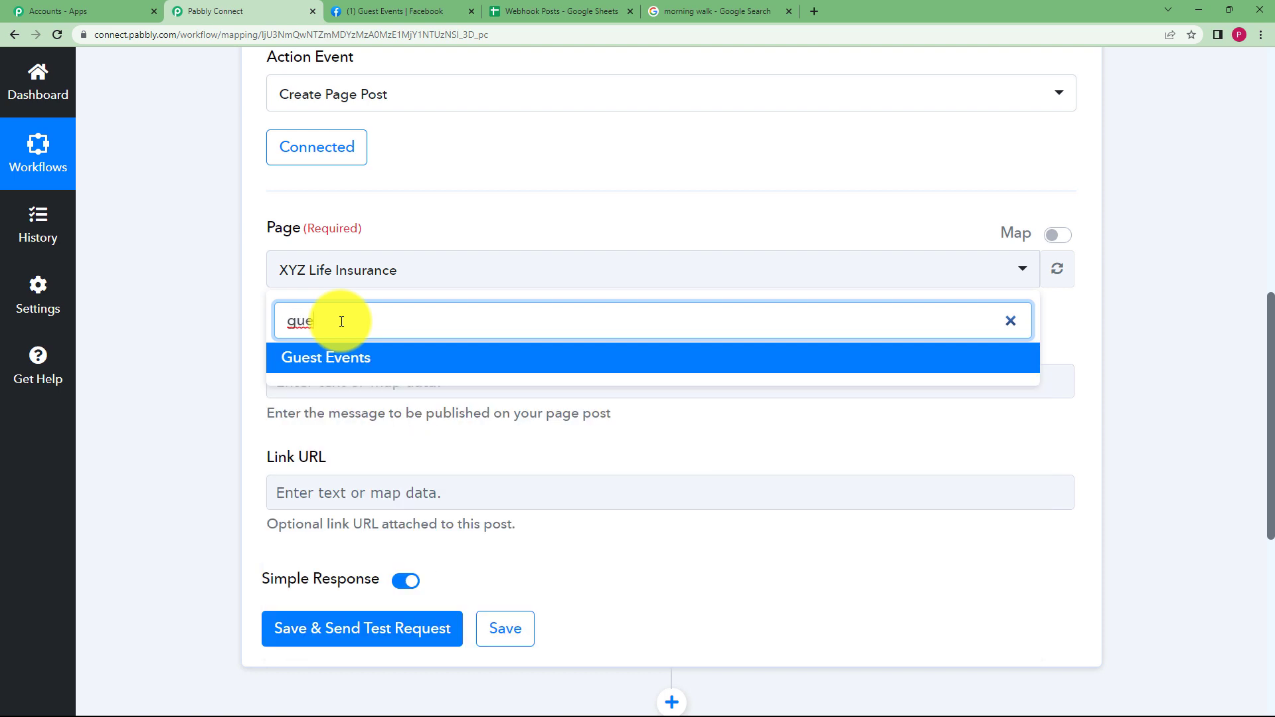
Step: Select Guest Events as the page and map the webhook's 1. Caption into Message
{"action": "left_click", "coordinate": [336, 359]}
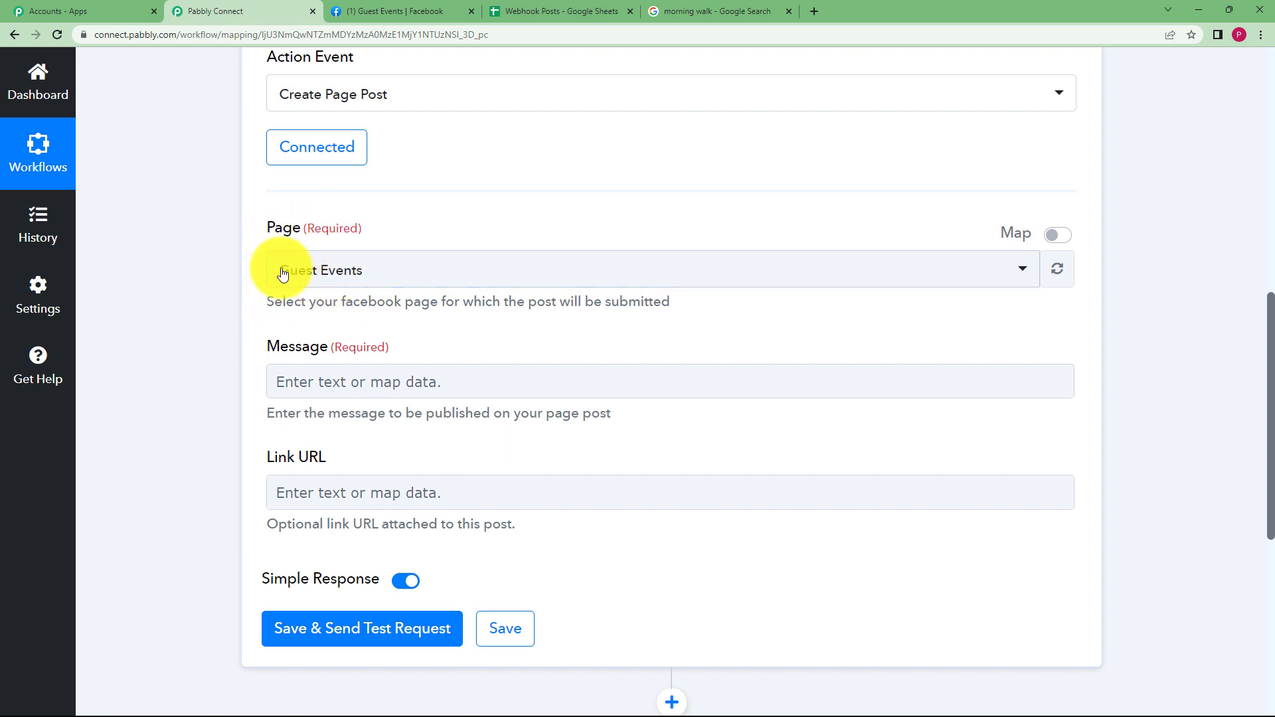
{"action": "left_click", "coordinate": [364, 380]}
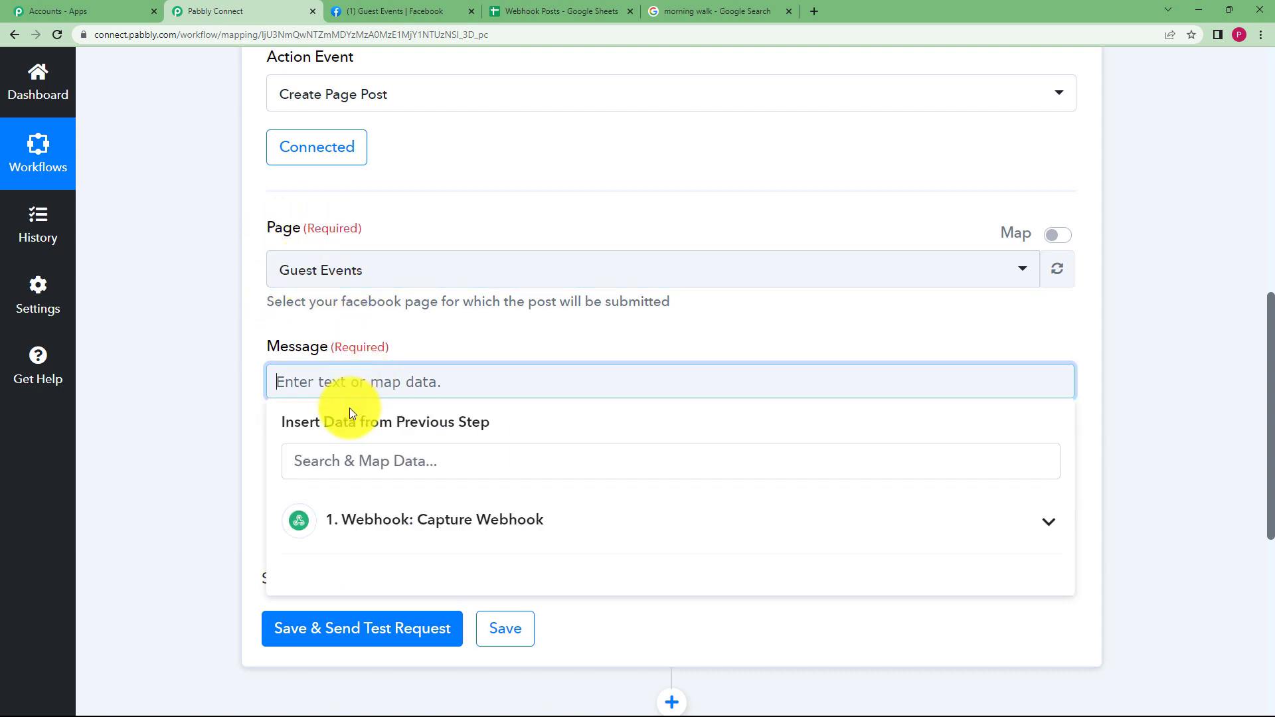
{"action": "left_click", "coordinate": [392, 523]}
{"action": "left_click", "coordinate": [503, 505]}
{"action": "left_click", "coordinate": [512, 388]}
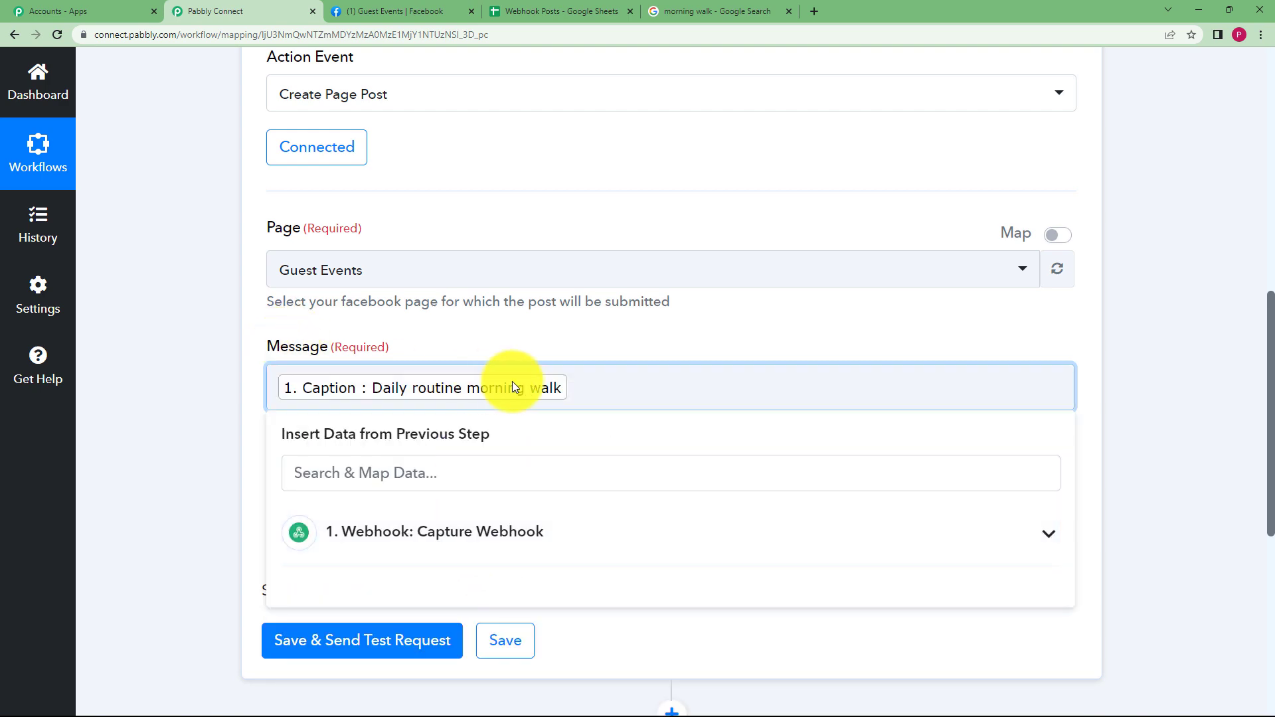
Step: Map the webhook's 1. Picture into the Link URL field
{"action": "left_click", "coordinate": [168, 389]}
{"action": "left_click", "coordinate": [354, 500]}
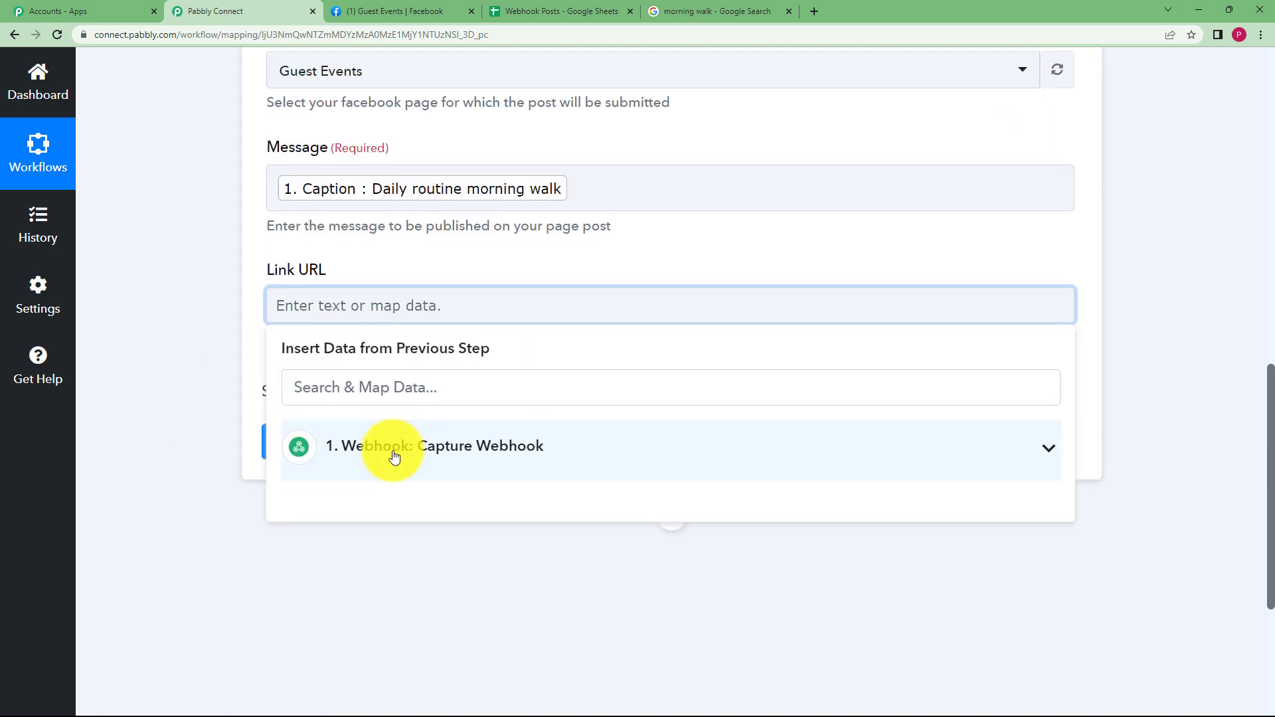
{"action": "left_click", "coordinate": [393, 456]}
{"action": "left_click", "coordinate": [402, 534]}
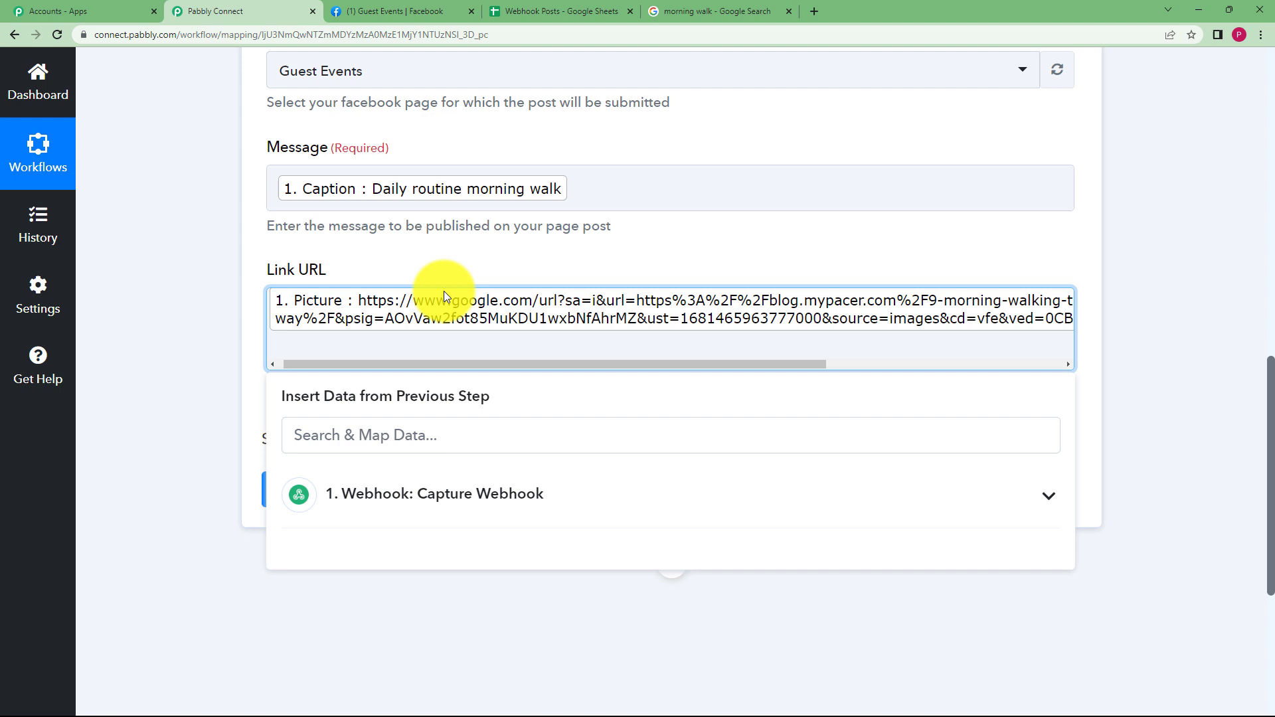
{"action": "left_click", "coordinate": [185, 353]}
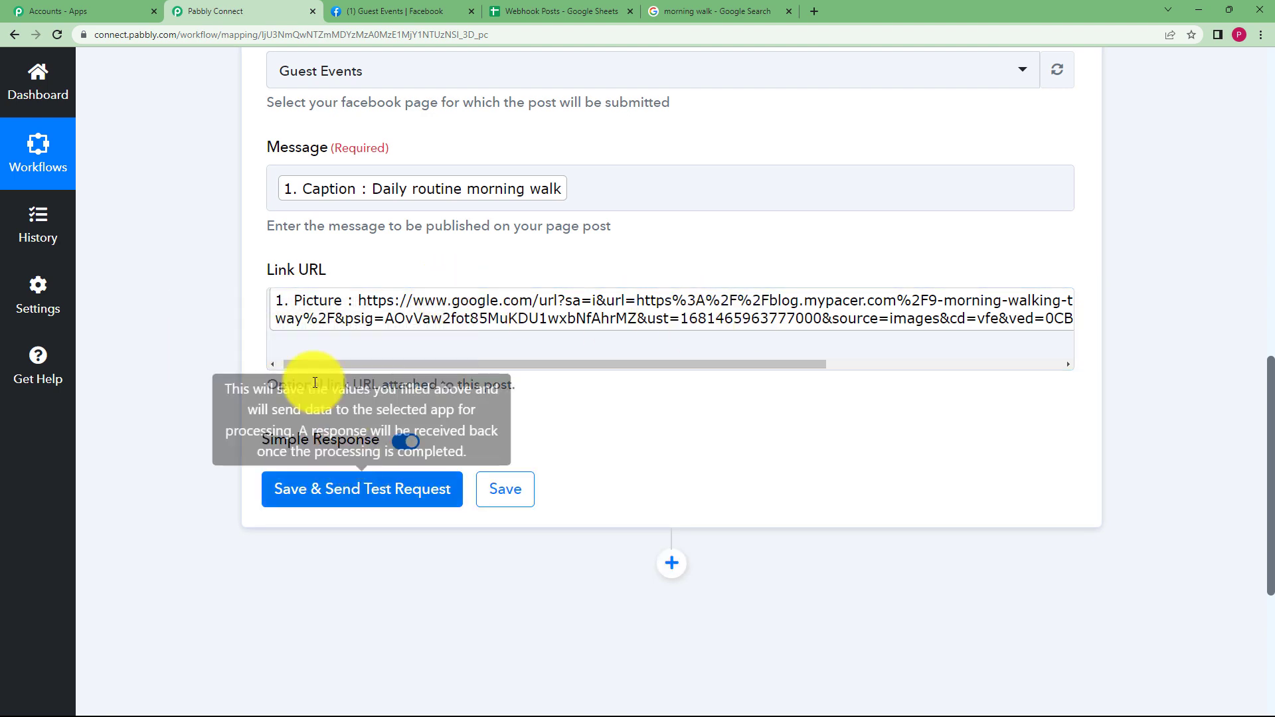
Step: Send a test request for the Facebook post and check the returned post Id
{"action": "left_click", "coordinate": [344, 488]}
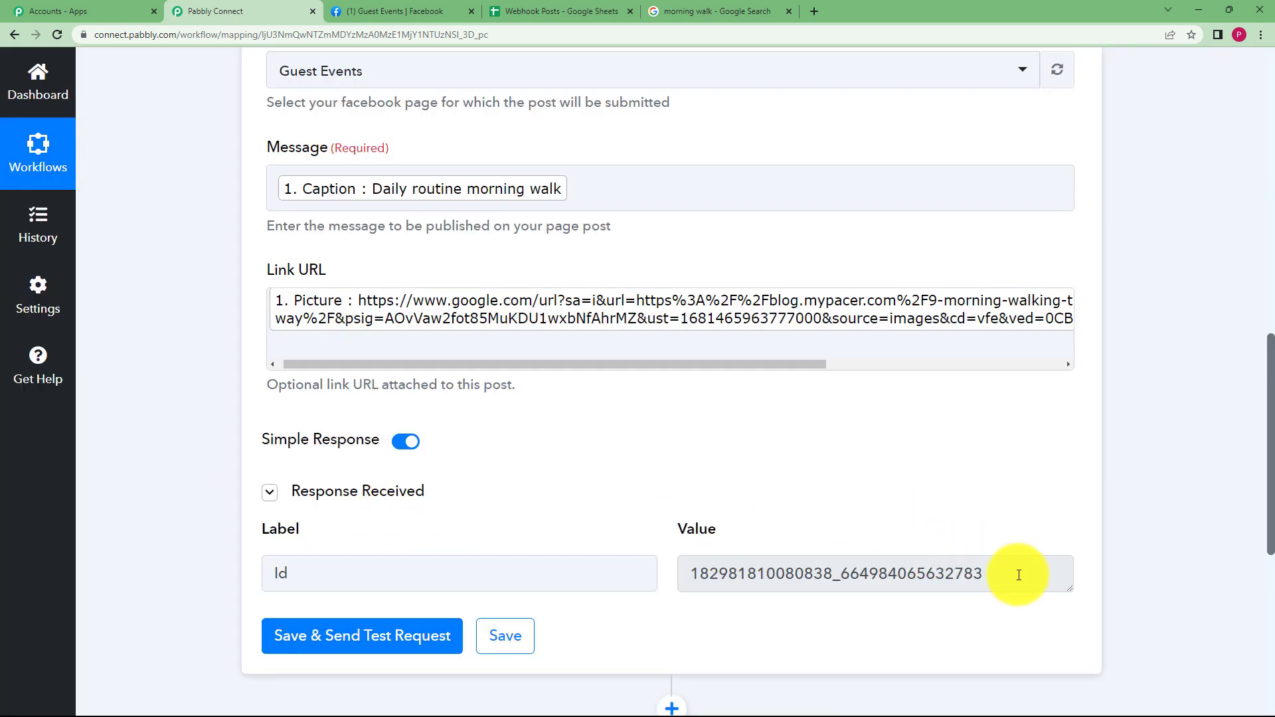
{"action": "left_click_drag", "start_coordinate": [1018, 575], "coordinate": [597, 590]}
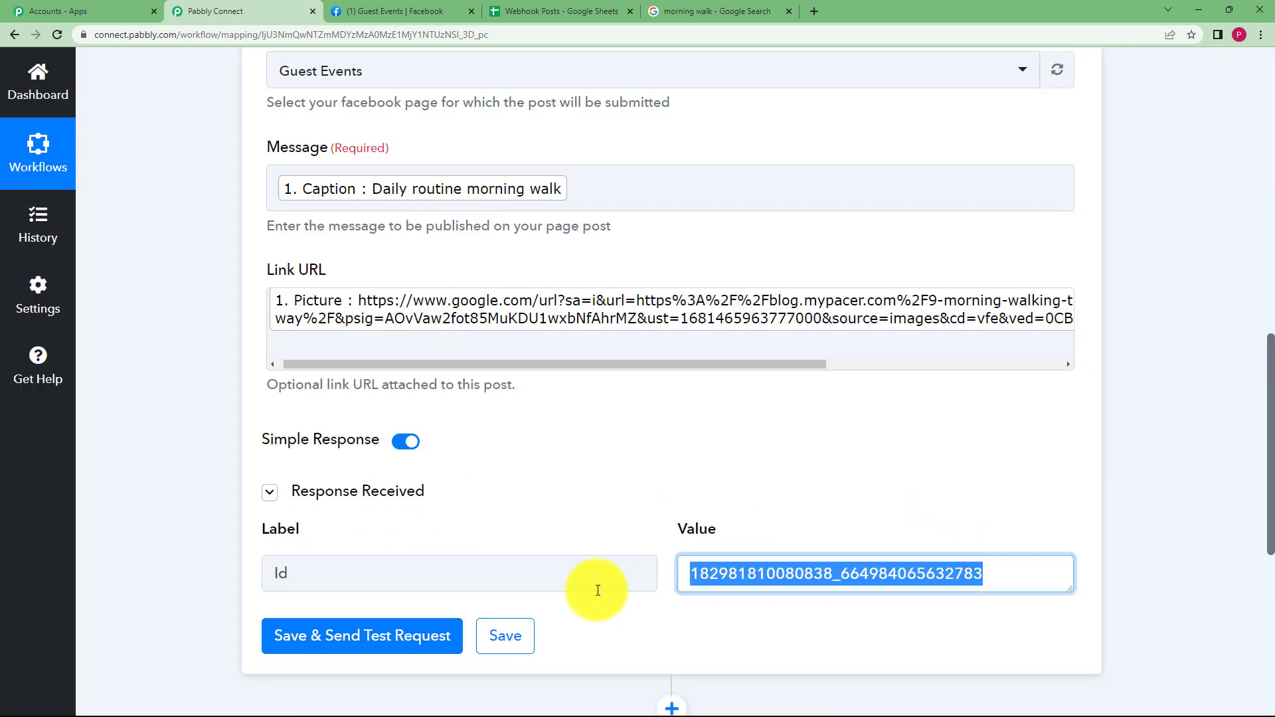
{"action": "left_click", "coordinate": [668, 560]}
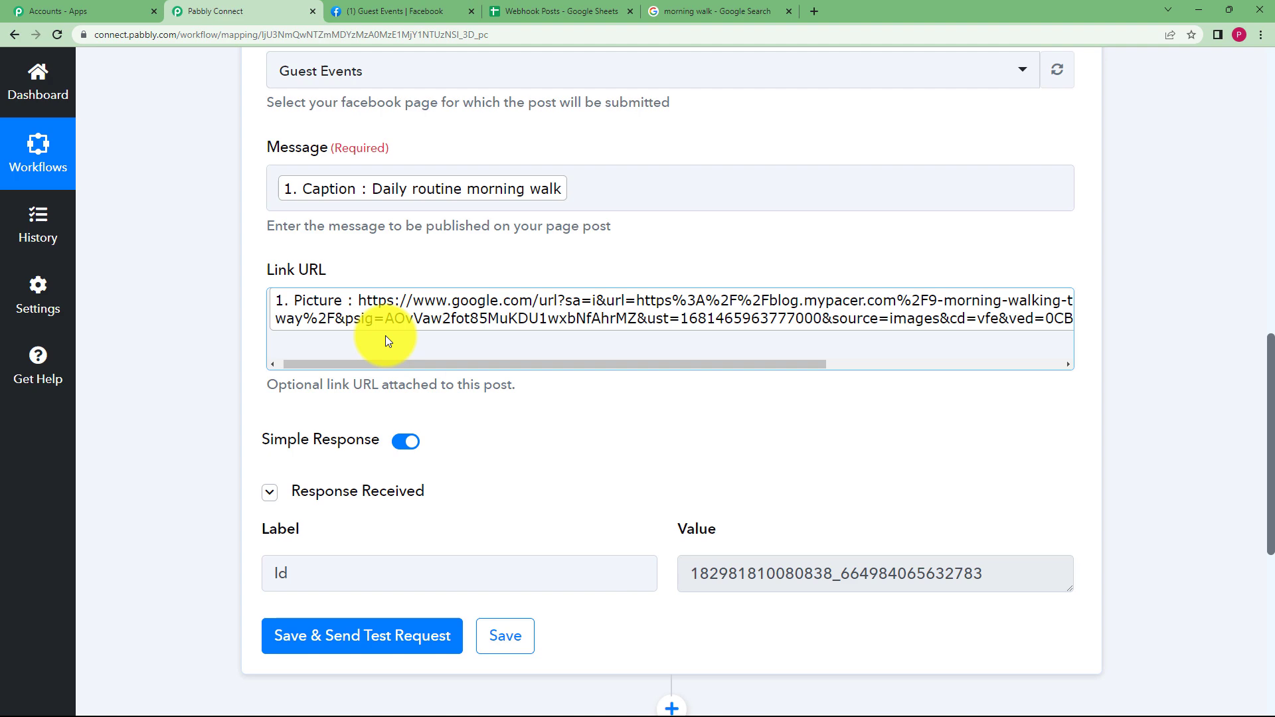
Step: Save the Create Page Post step, confirm the success message, and switch to Facebook
{"action": "mouse_move", "coordinate": [370, 454]}
{"action": "left_click", "coordinate": [521, 653]}
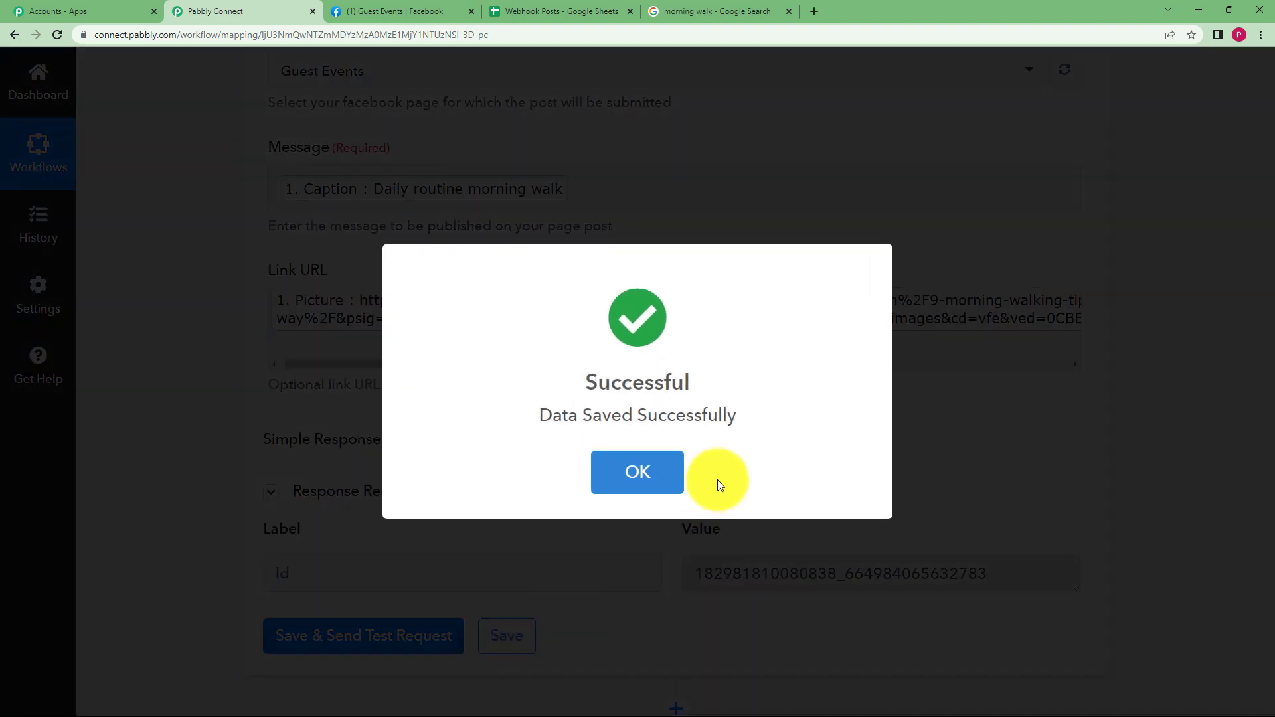
{"action": "left_click", "coordinate": [658, 486]}
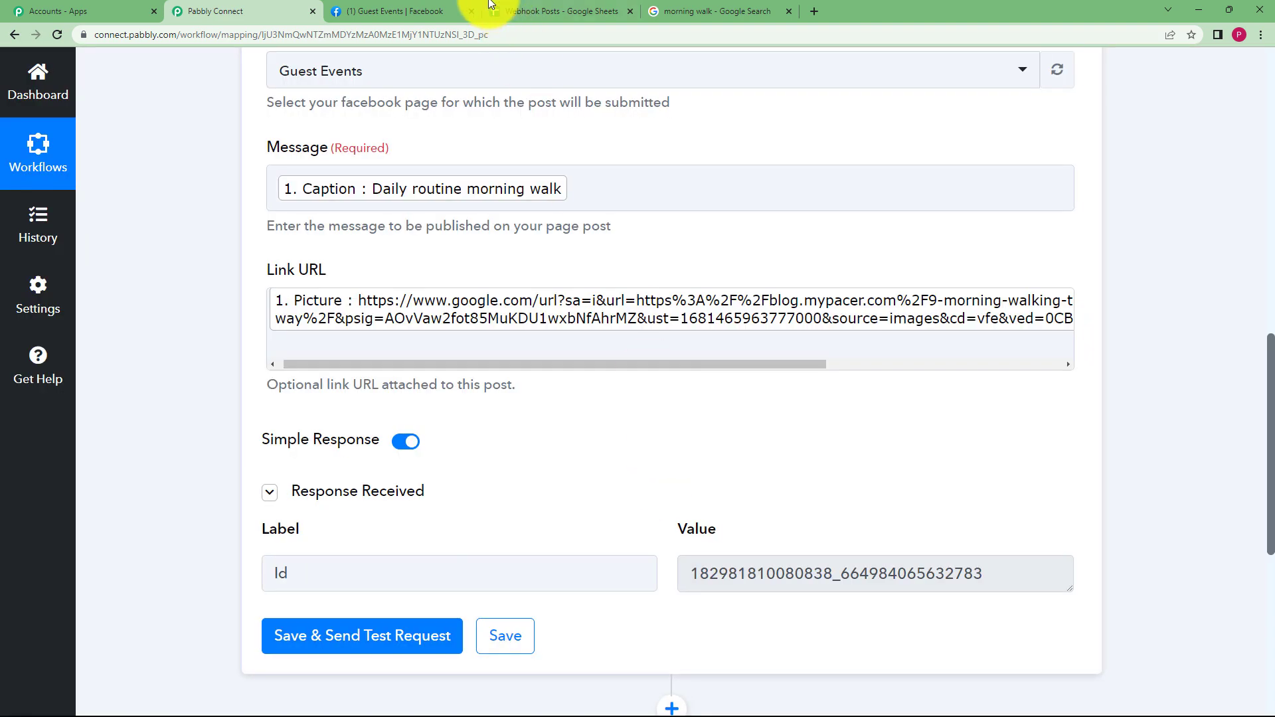
{"action": "left_click", "coordinate": [421, 11]}
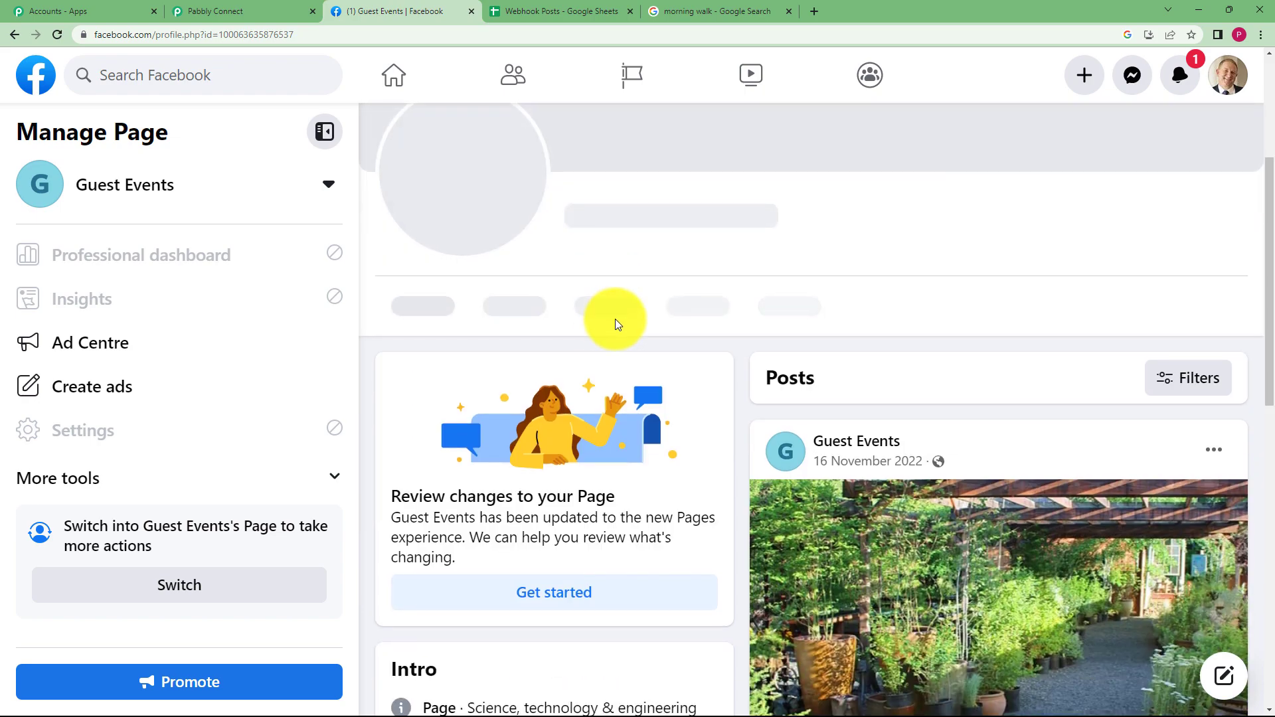
Step: Check the 'Daily routine morning walk' post on the Guest Events page, then return to Pabbly Connect
{"action": "scroll", "coordinate": [583, 284], "scroll_direction": "down", "scroll_amount": 2}
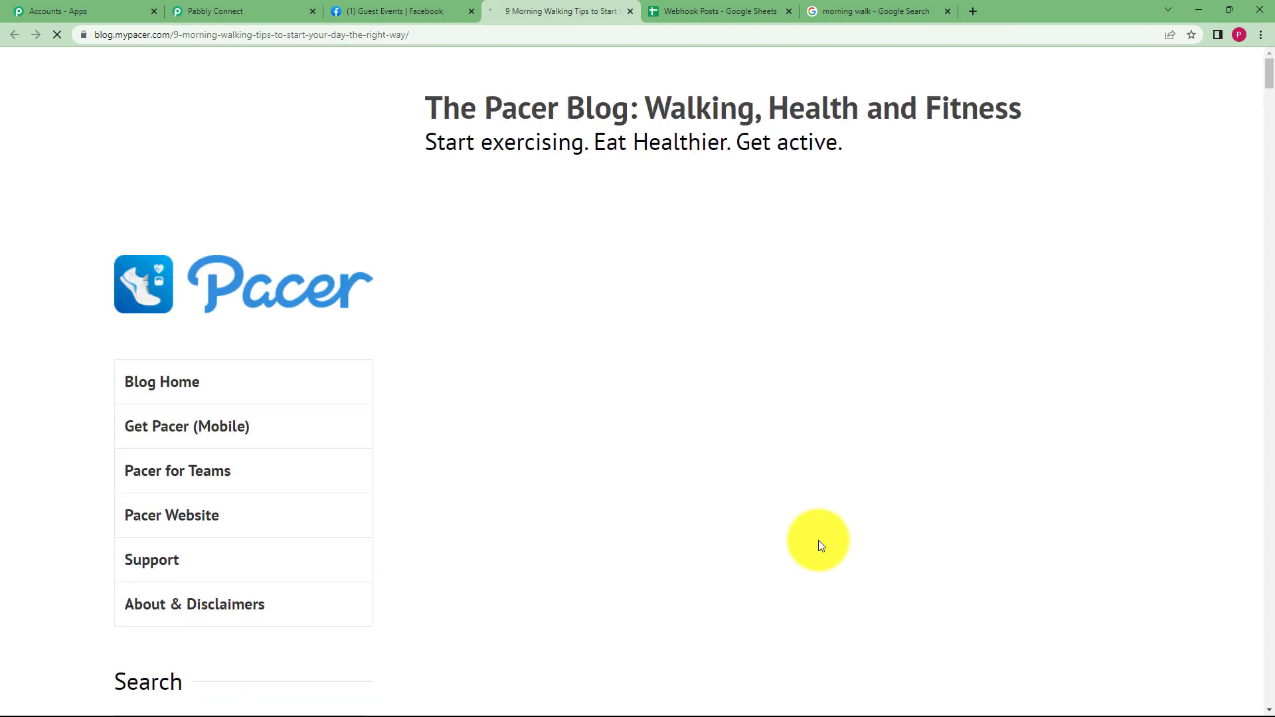
{"action": "scroll", "coordinate": [890, 419], "scroll_direction": "down", "scroll_amount": 4}
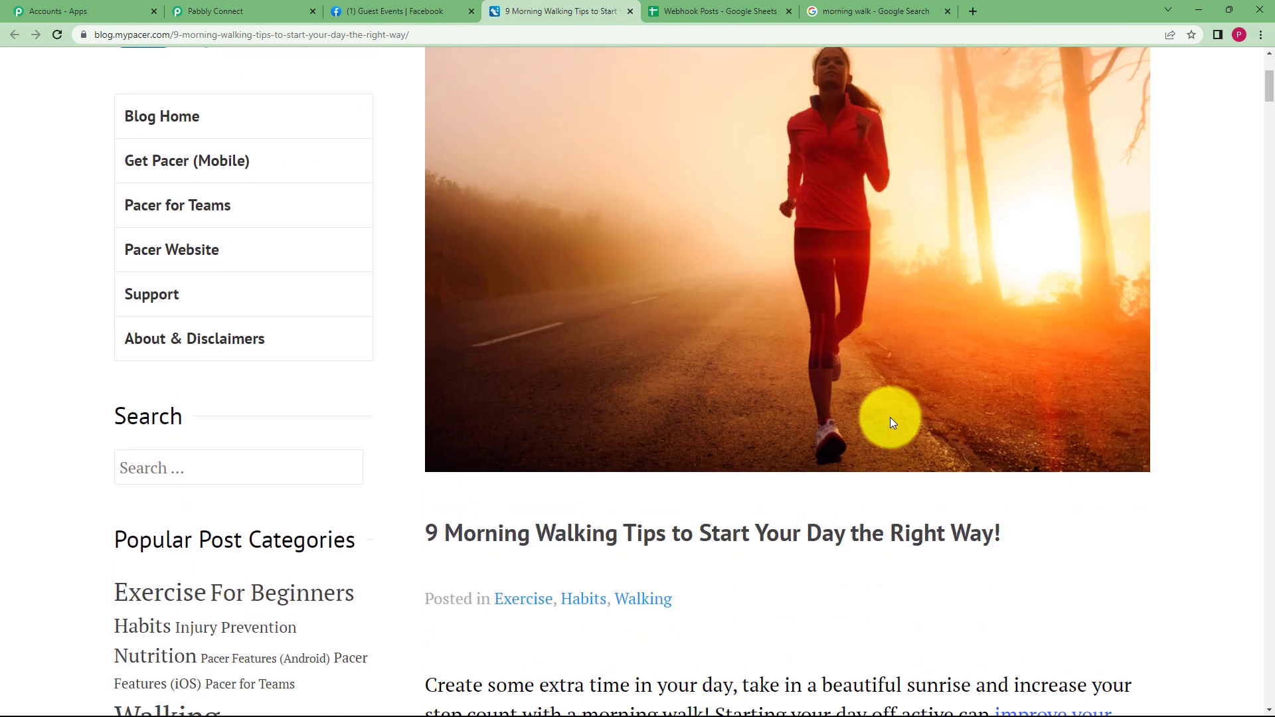
{"action": "scroll", "coordinate": [587, 244], "scroll_direction": "up", "scroll_amount": 2}
{"action": "left_click", "coordinate": [214, 8]}
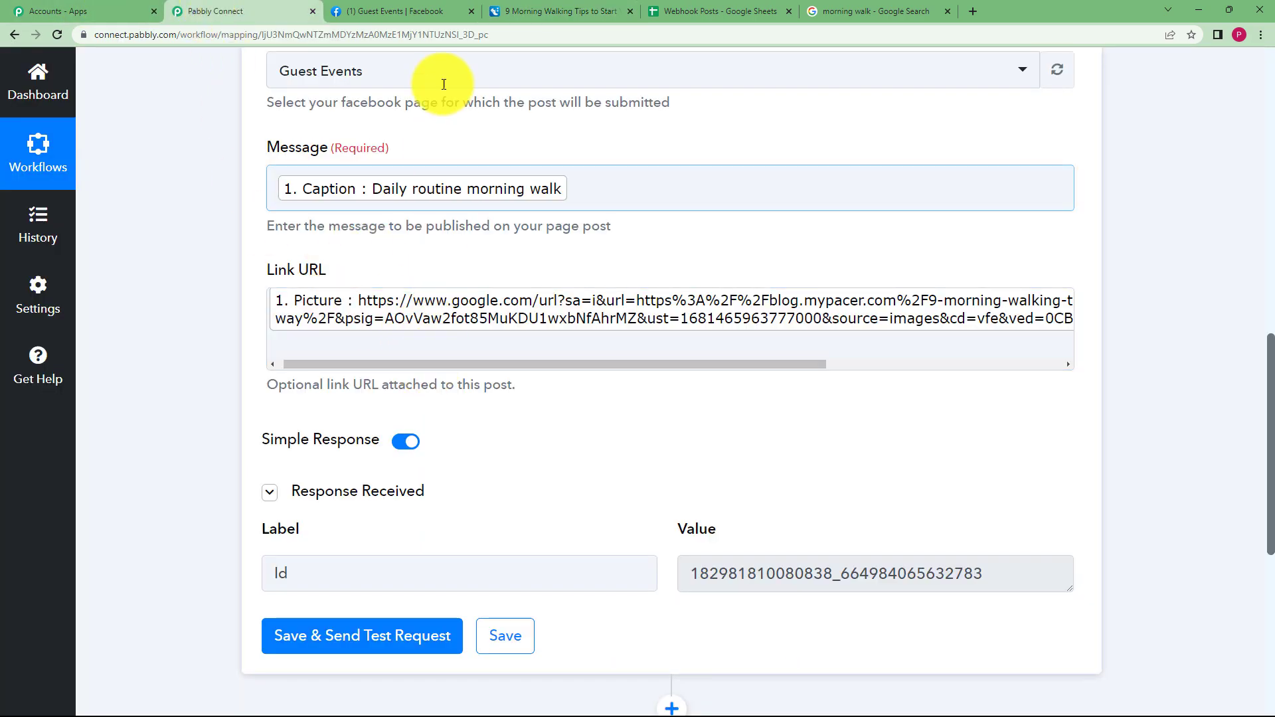
Step: Collapse the Facebook Pages Create Page Post step and glance at the Webhook Posts sheet
{"action": "scroll", "coordinate": [229, 332], "scroll_direction": "up", "scroll_amount": 10}
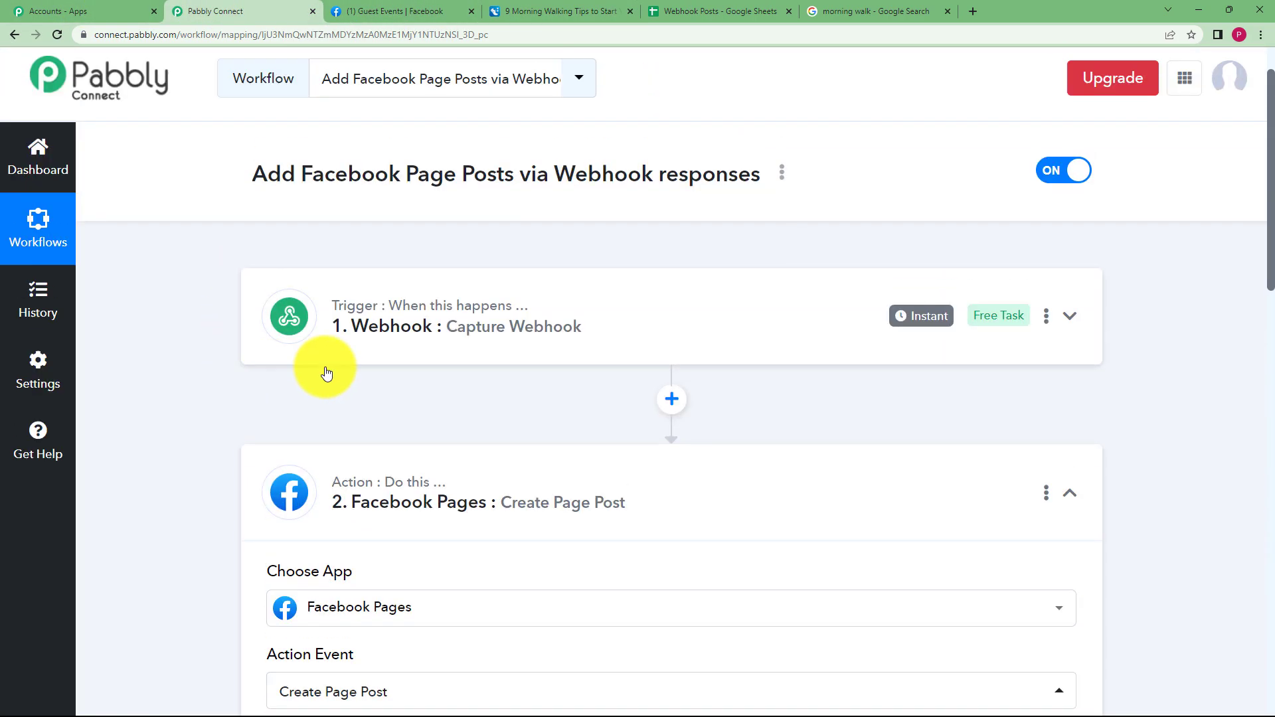
{"action": "left_click", "coordinate": [506, 458]}
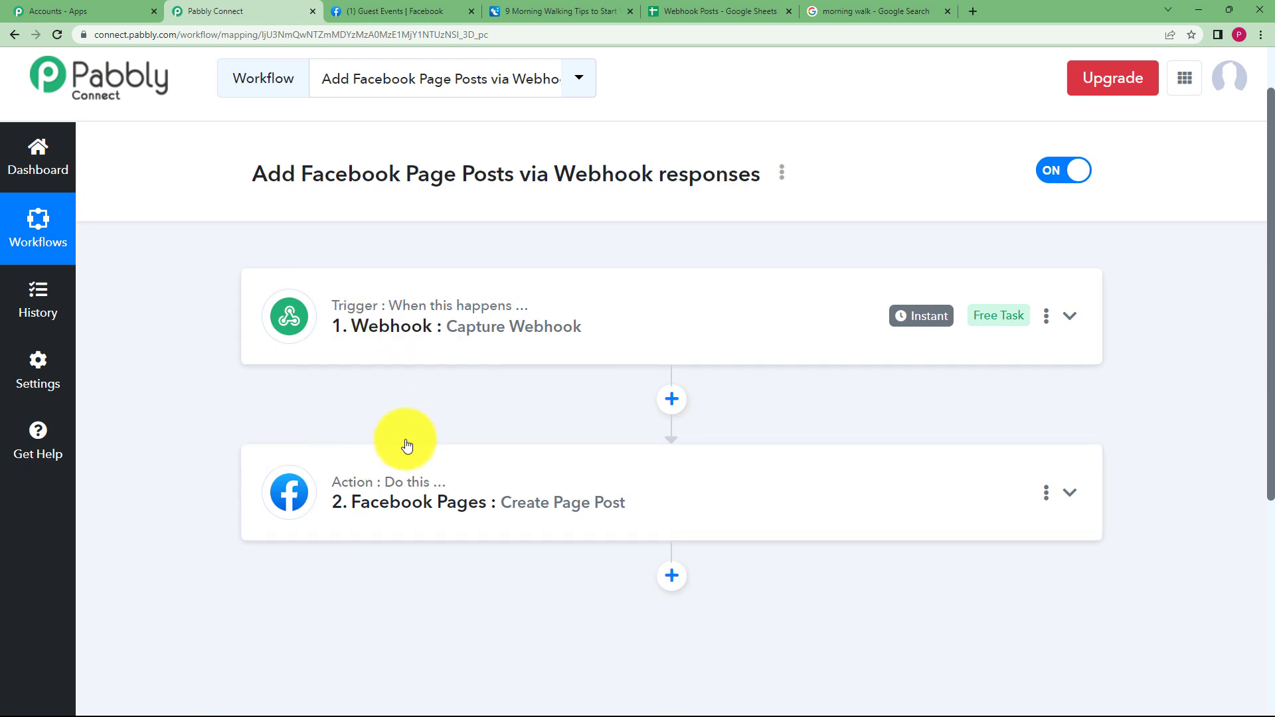
{"action": "left_click", "coordinate": [708, 11]}
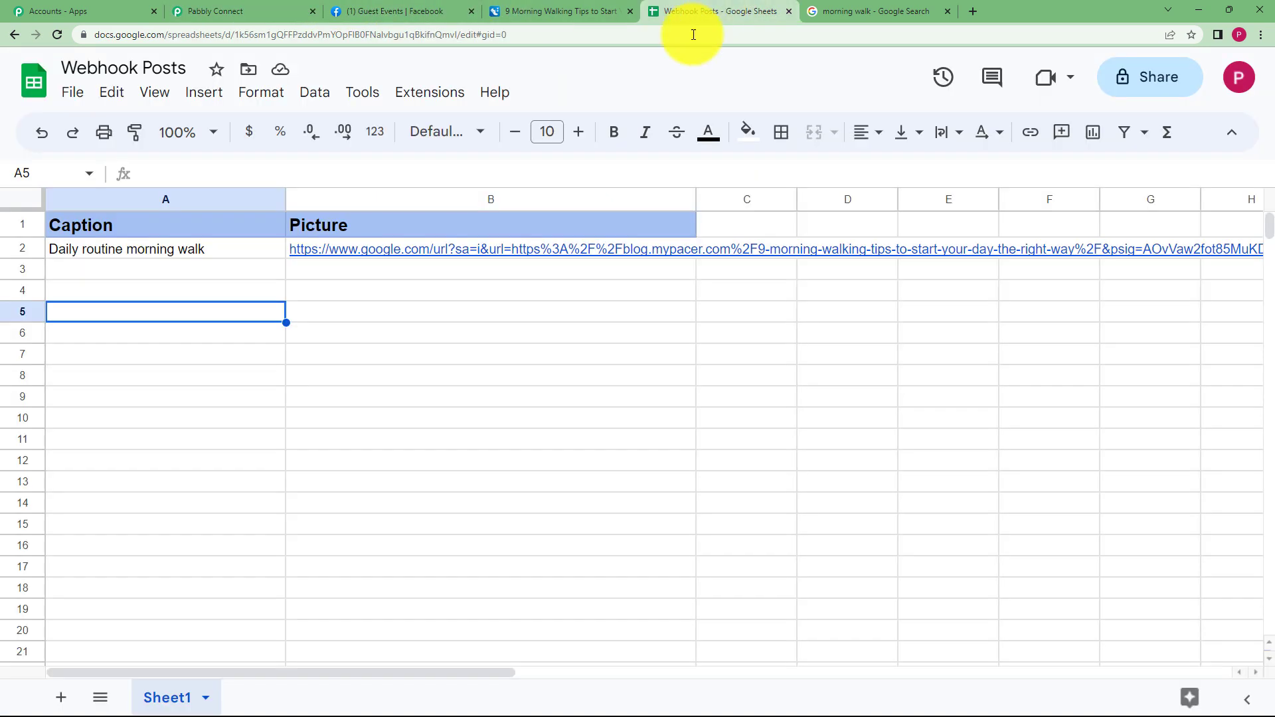
{"action": "left_click", "coordinate": [345, 270]}
{"action": "left_click", "coordinate": [241, 10]}
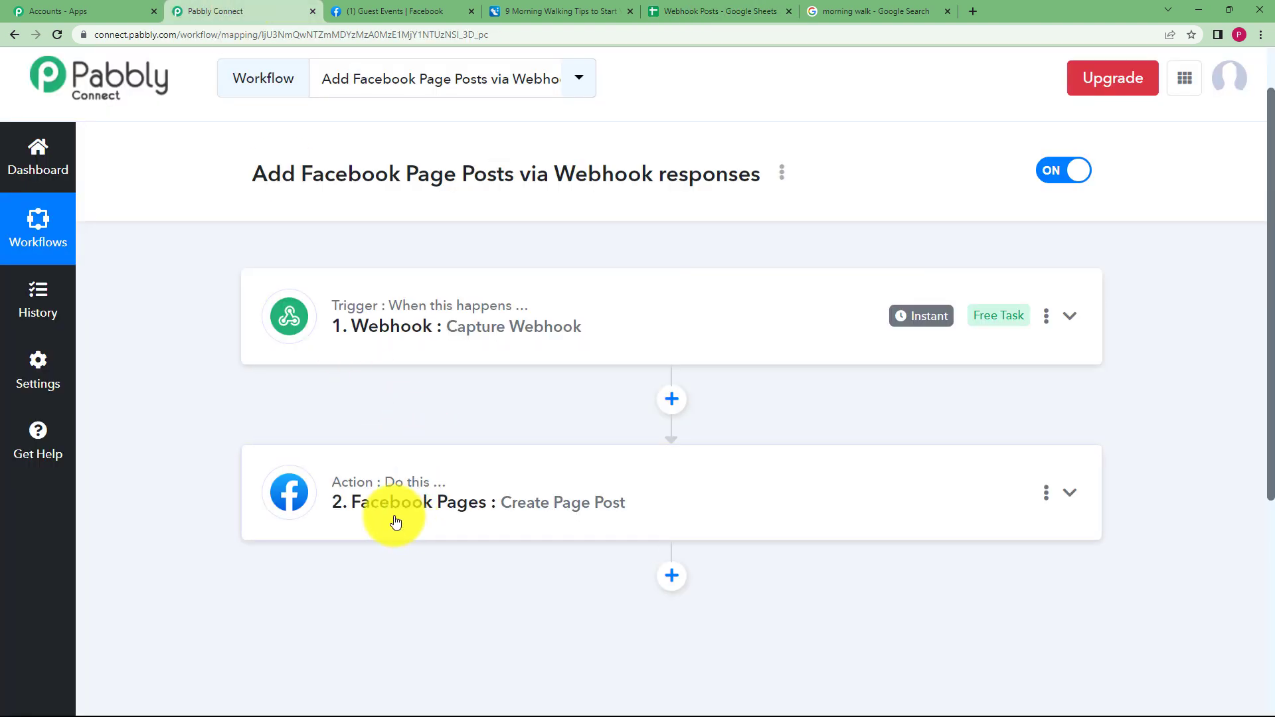